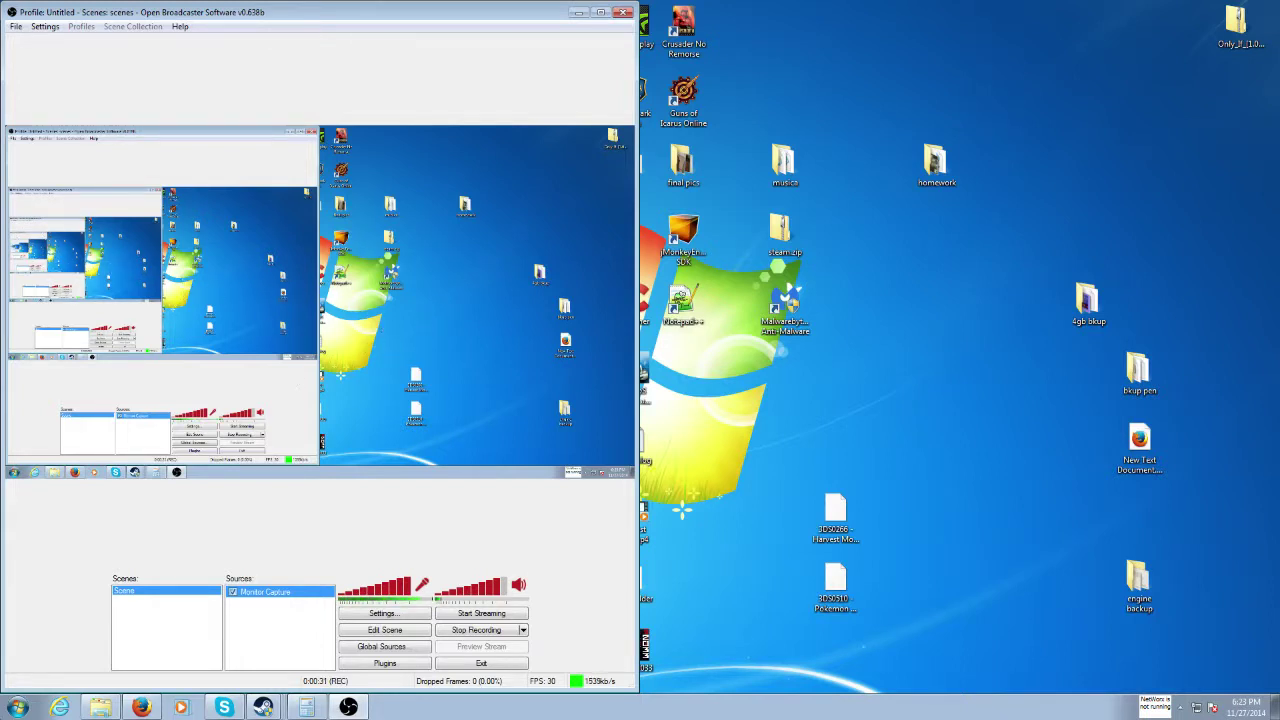
Step: Open Notepad and place its empty window over the recorder's preview, enlarged to cover the whole preview area
left_click(17, 707)
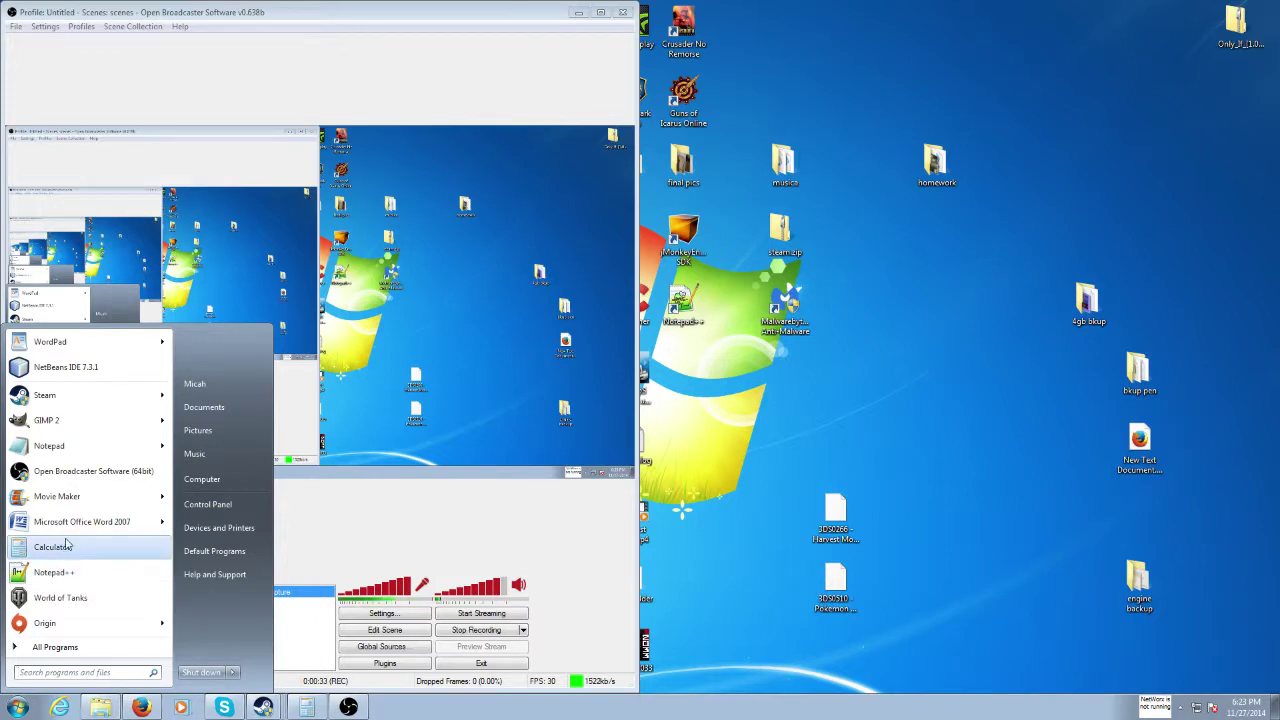
left_click(50, 445)
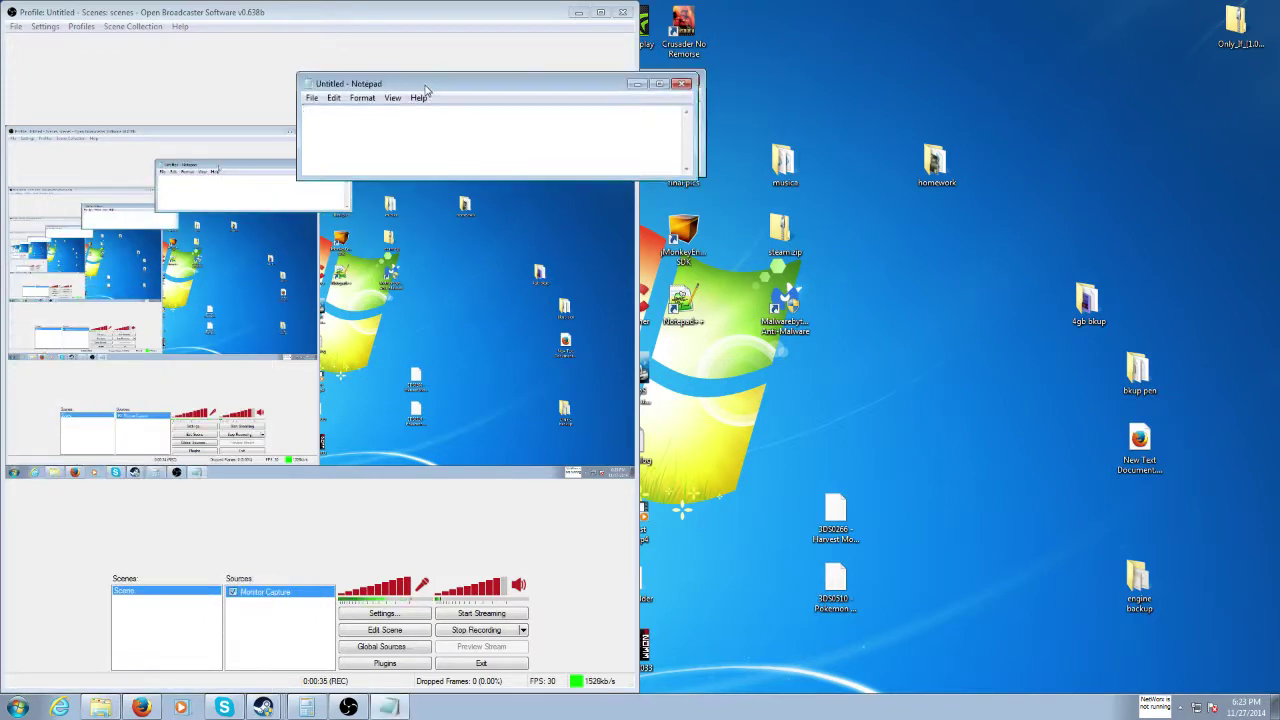
left_click_drag(425, 90, 128, 142)
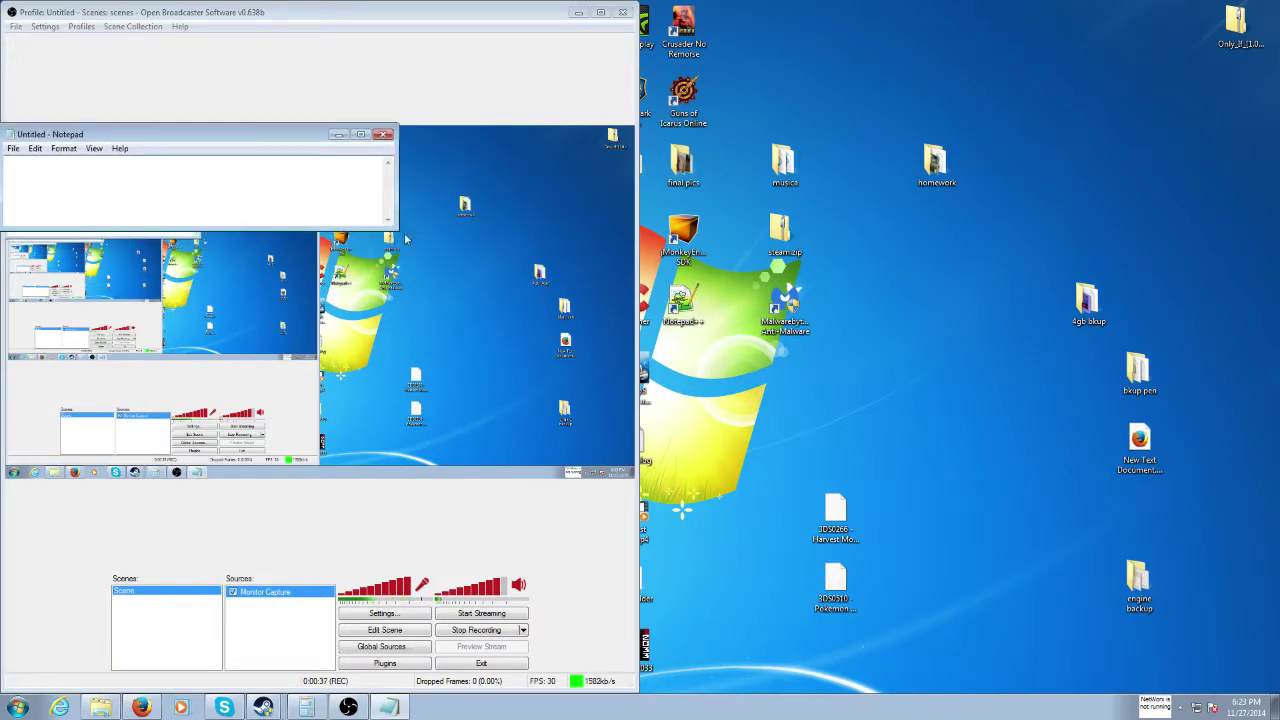
left_click_drag(397, 229, 632, 475)
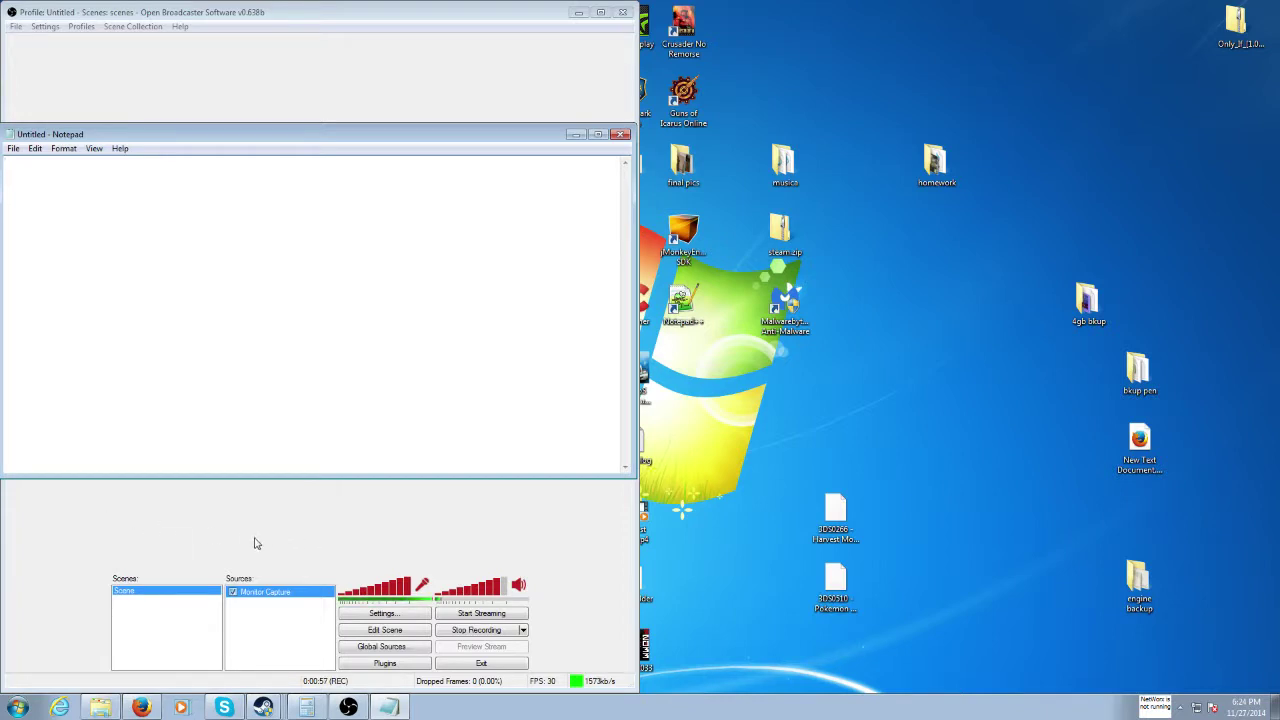
Step: Examine the options offered for scenes and the source types that can be added to the current scene
left_click(173, 612)
right_click(173, 612)
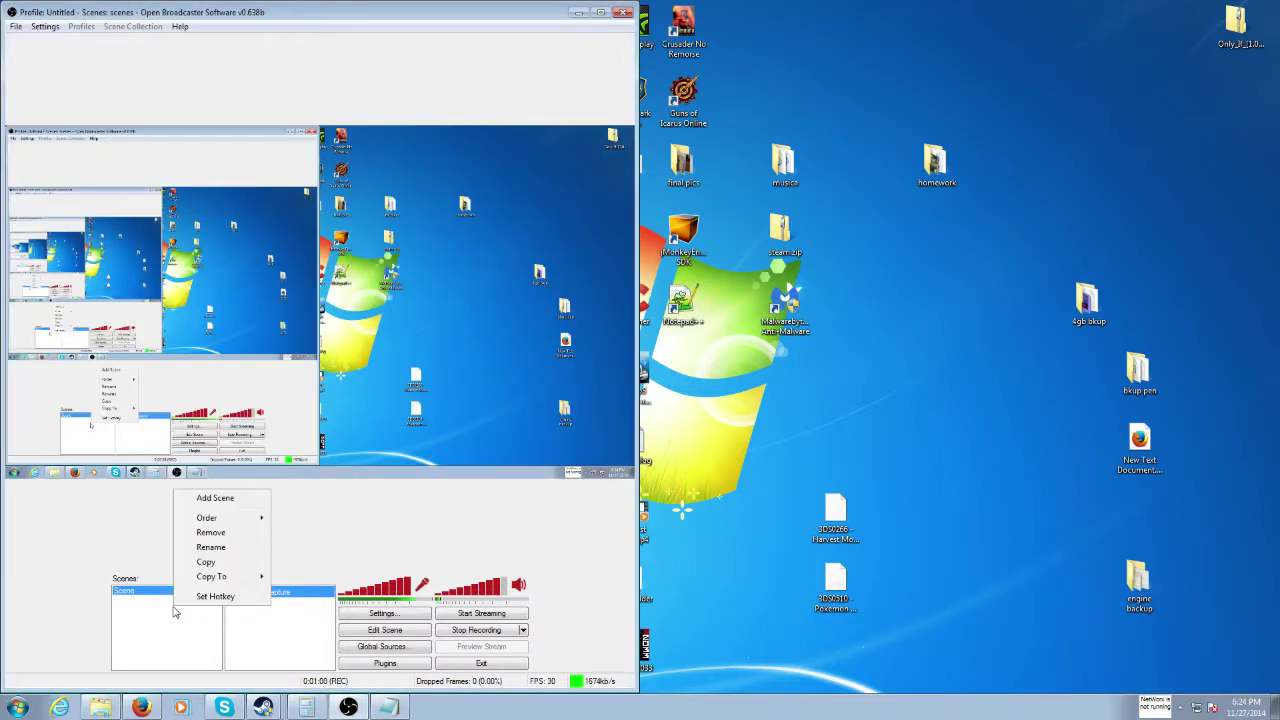
left_click(122, 612)
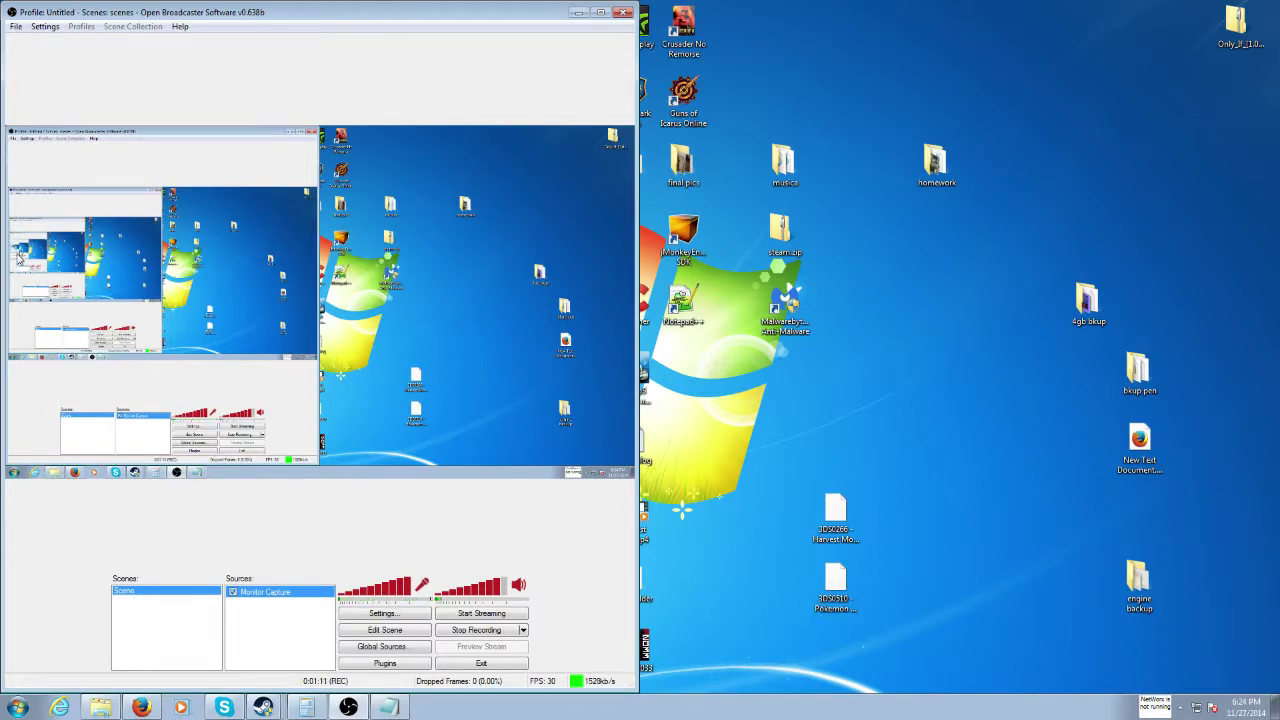
left_click(390, 708)
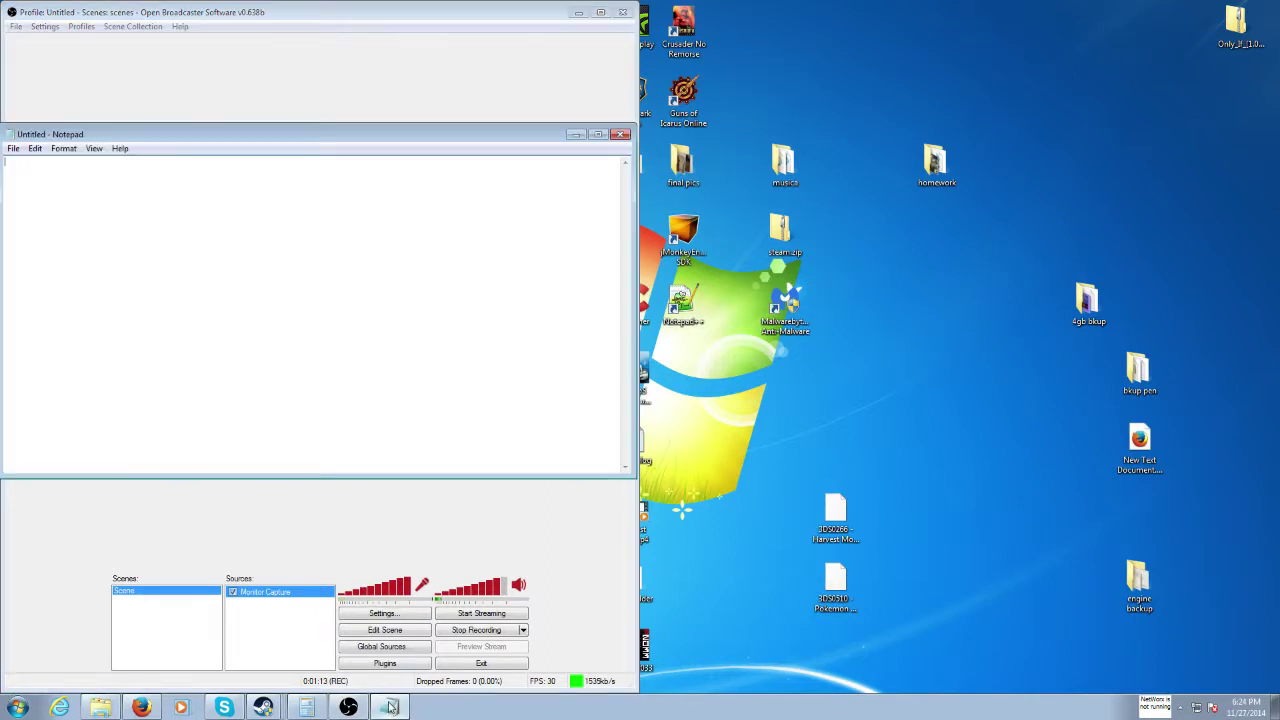
left_click(390, 708)
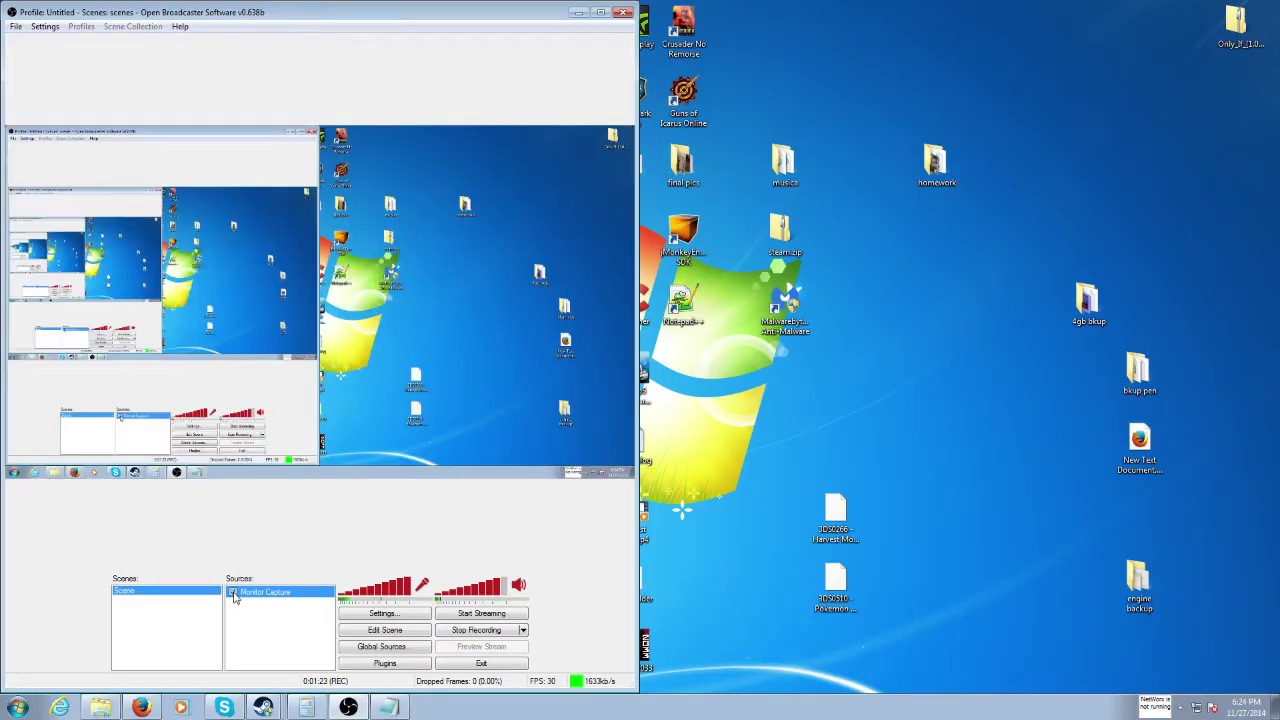
right_click(135, 611)
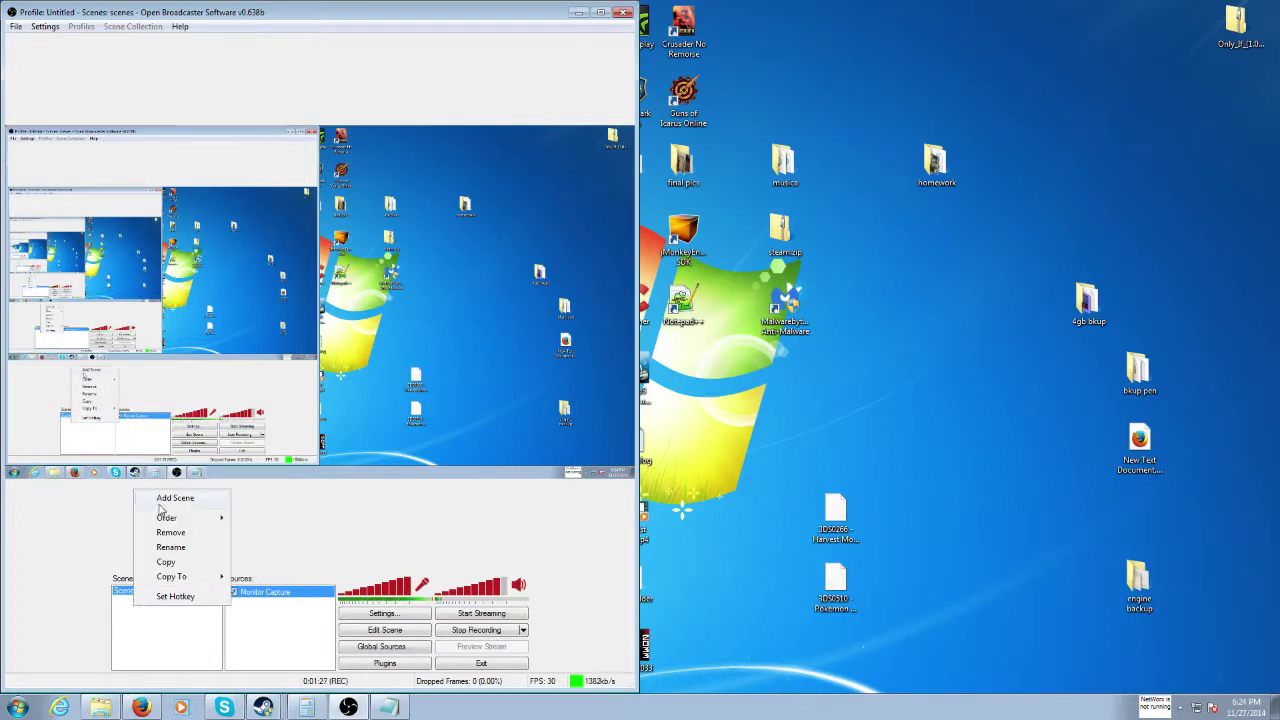
left_click(117, 600)
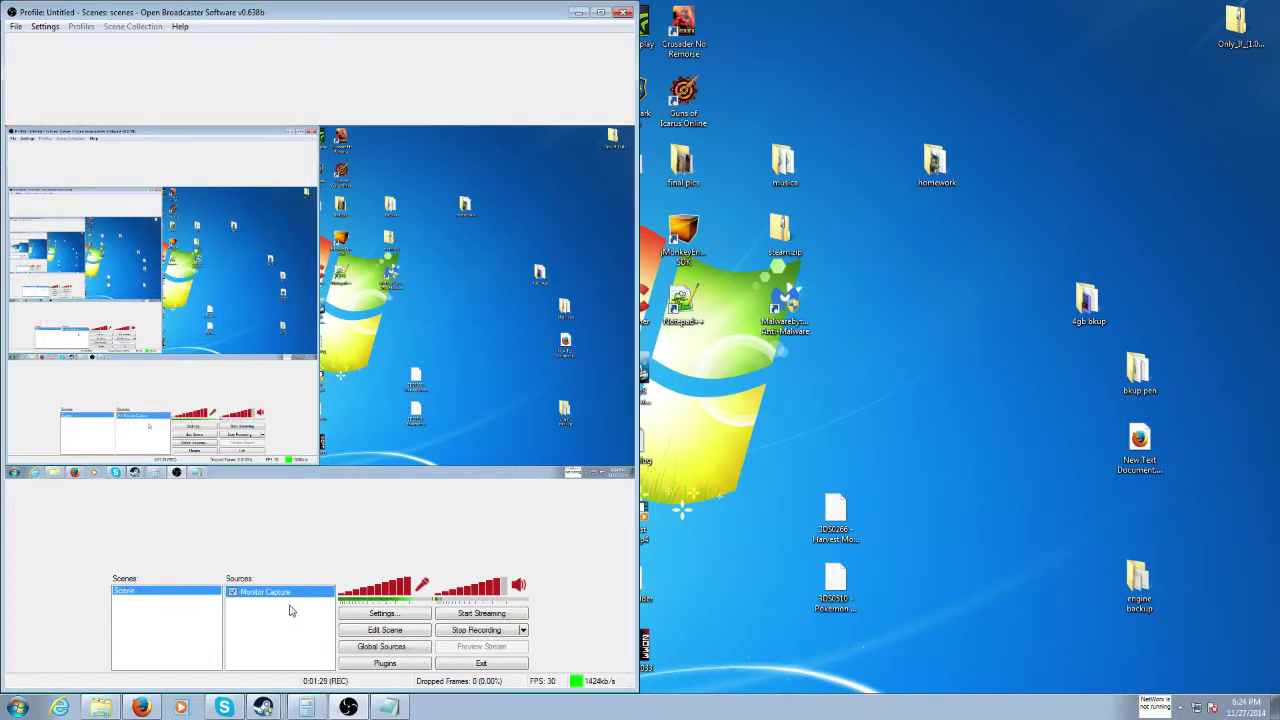
left_click(270, 635)
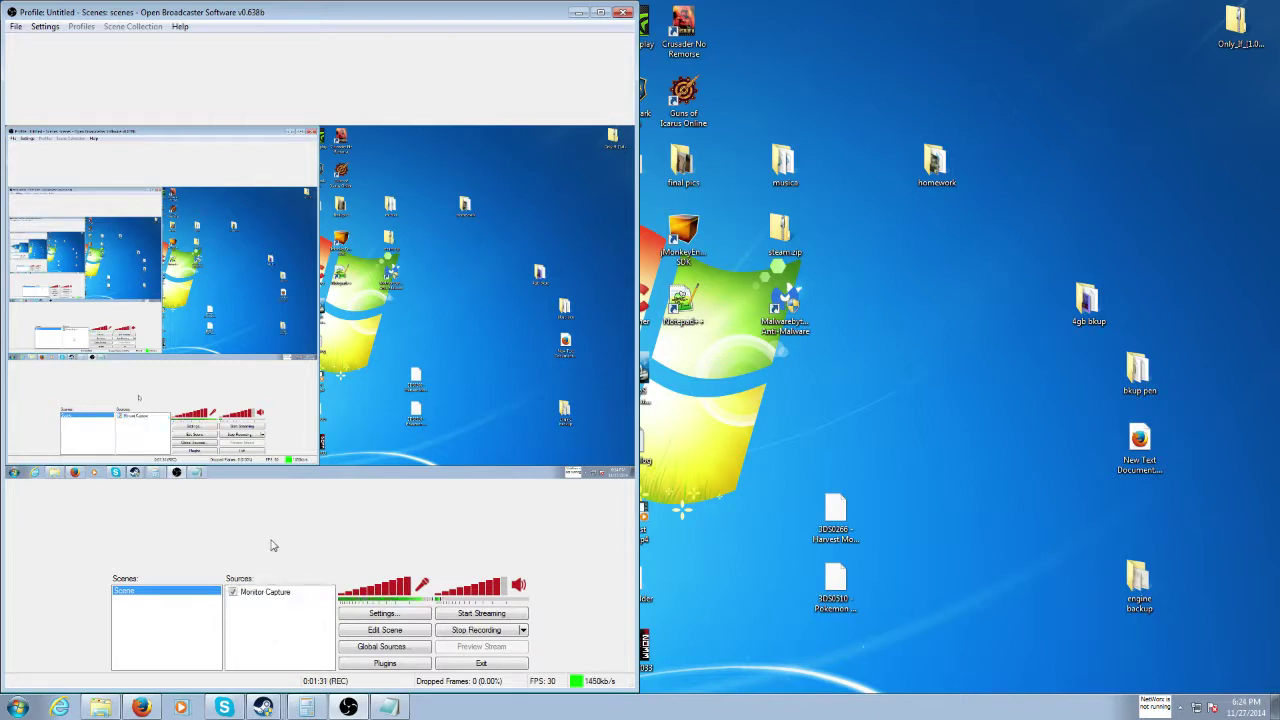
right_click(280, 614)
mouse_move(290, 626)
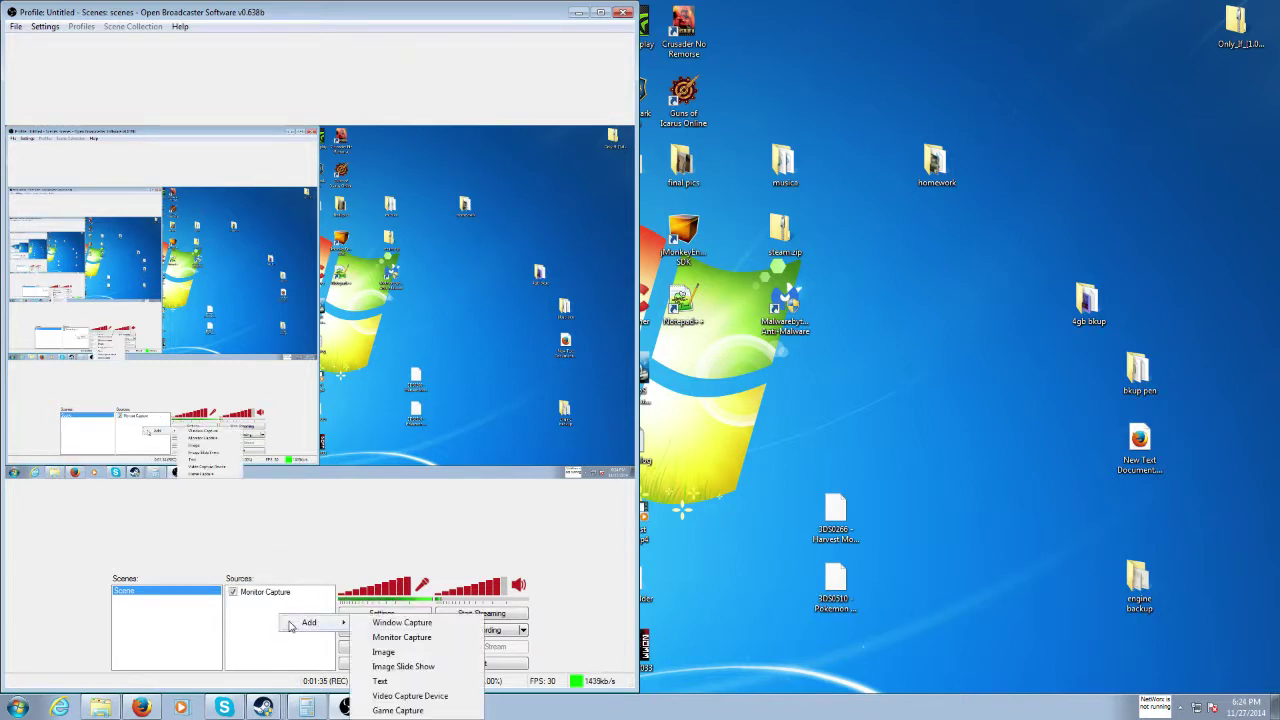
left_click(248, 614)
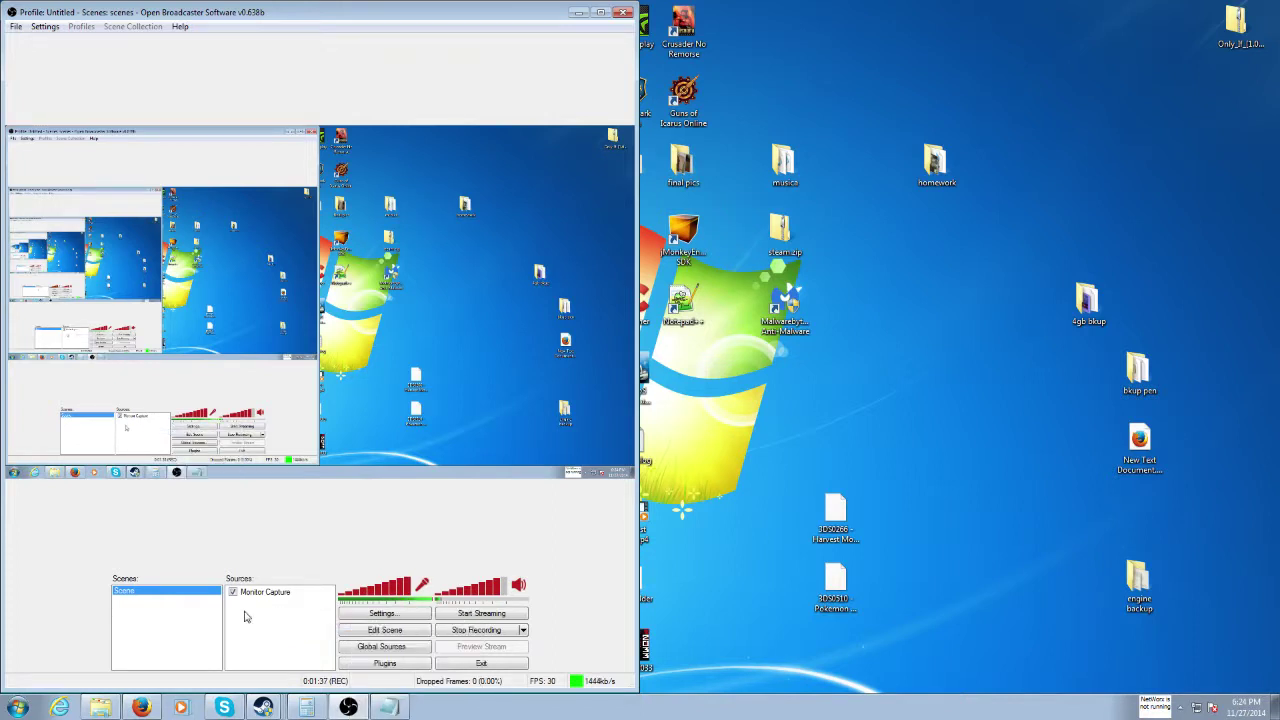
Step: Add a Game Capture source to the scene, keeping the default name Game Capture
right_click(240, 601)
mouse_move(300, 609)
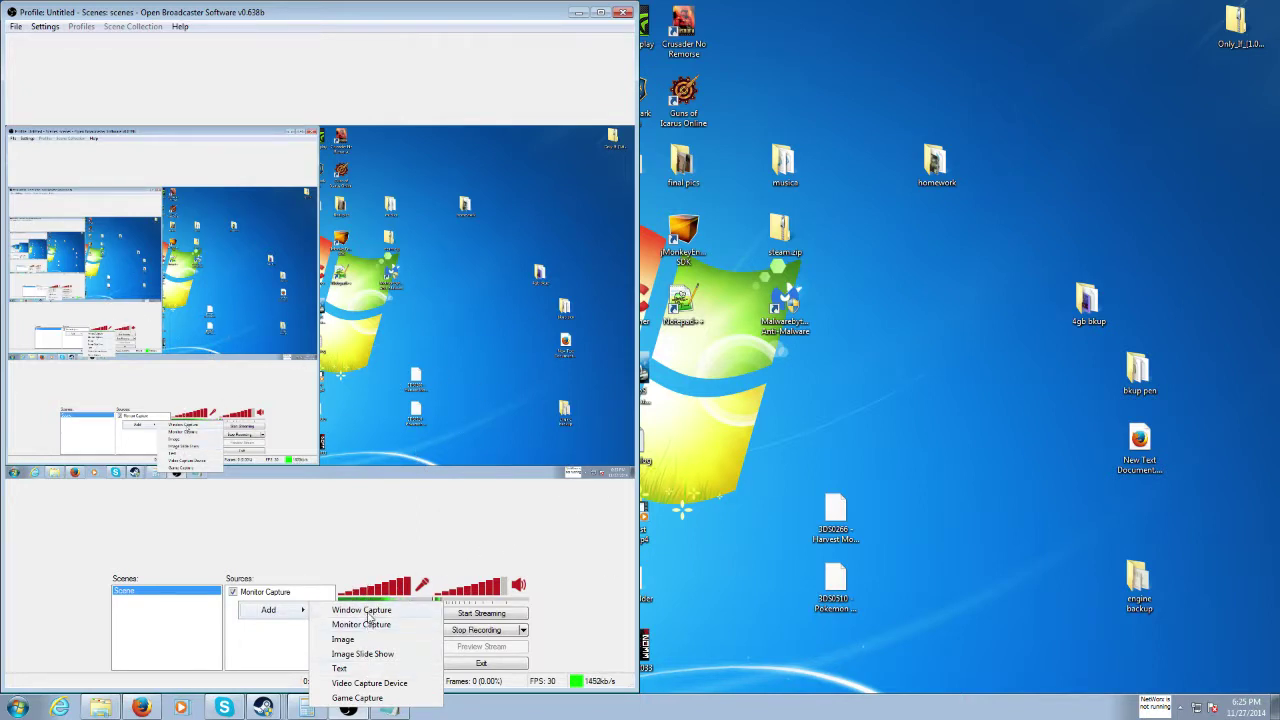
left_click(372, 697)
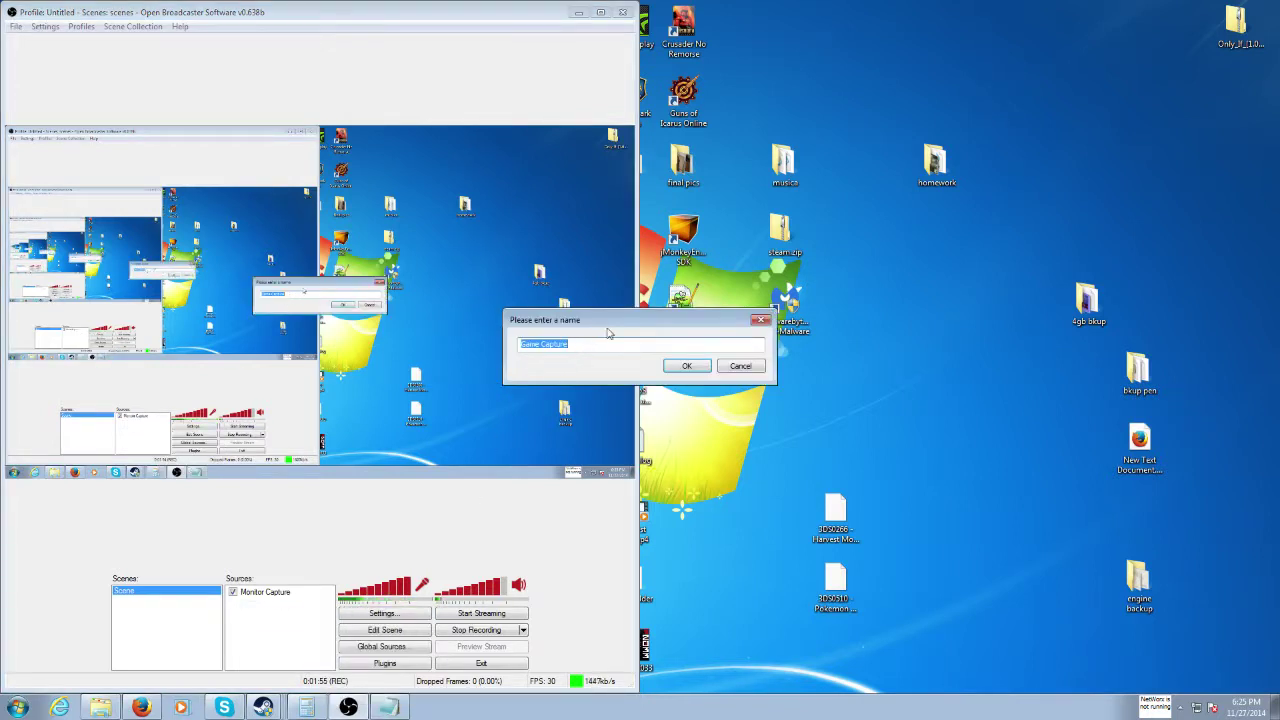
left_click_drag(610, 322, 462, 335)
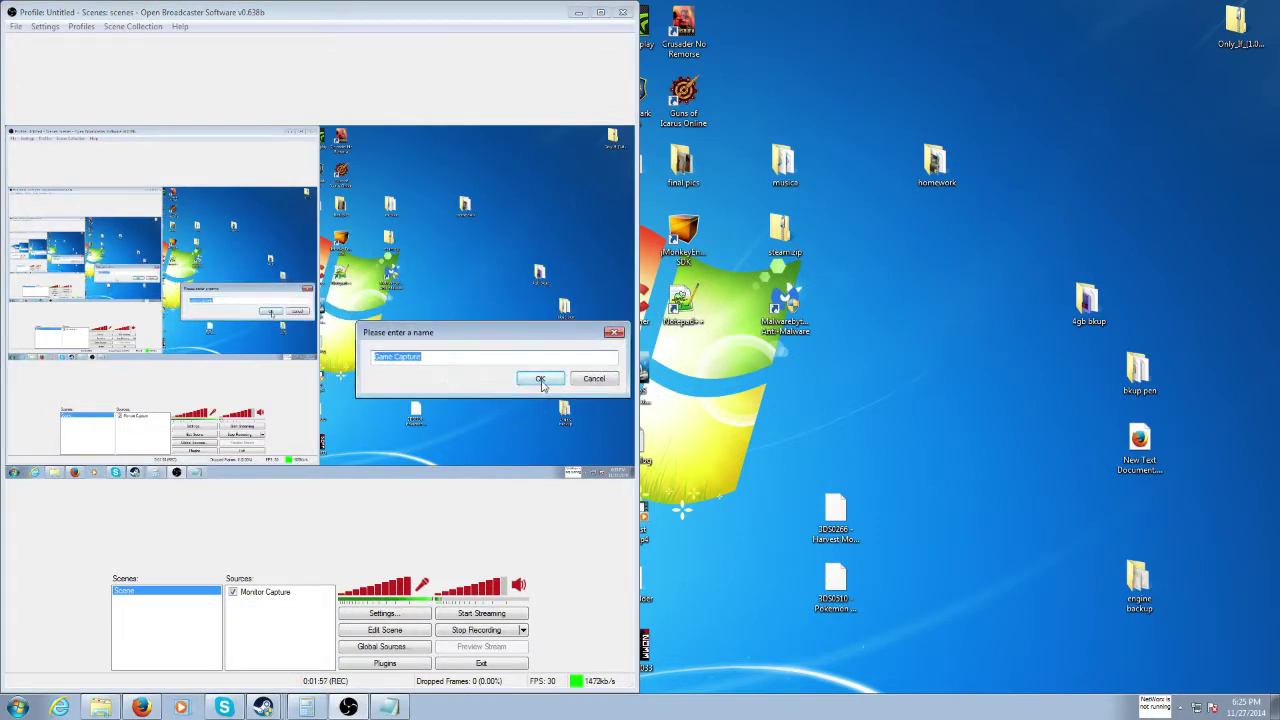
left_click(539, 379)
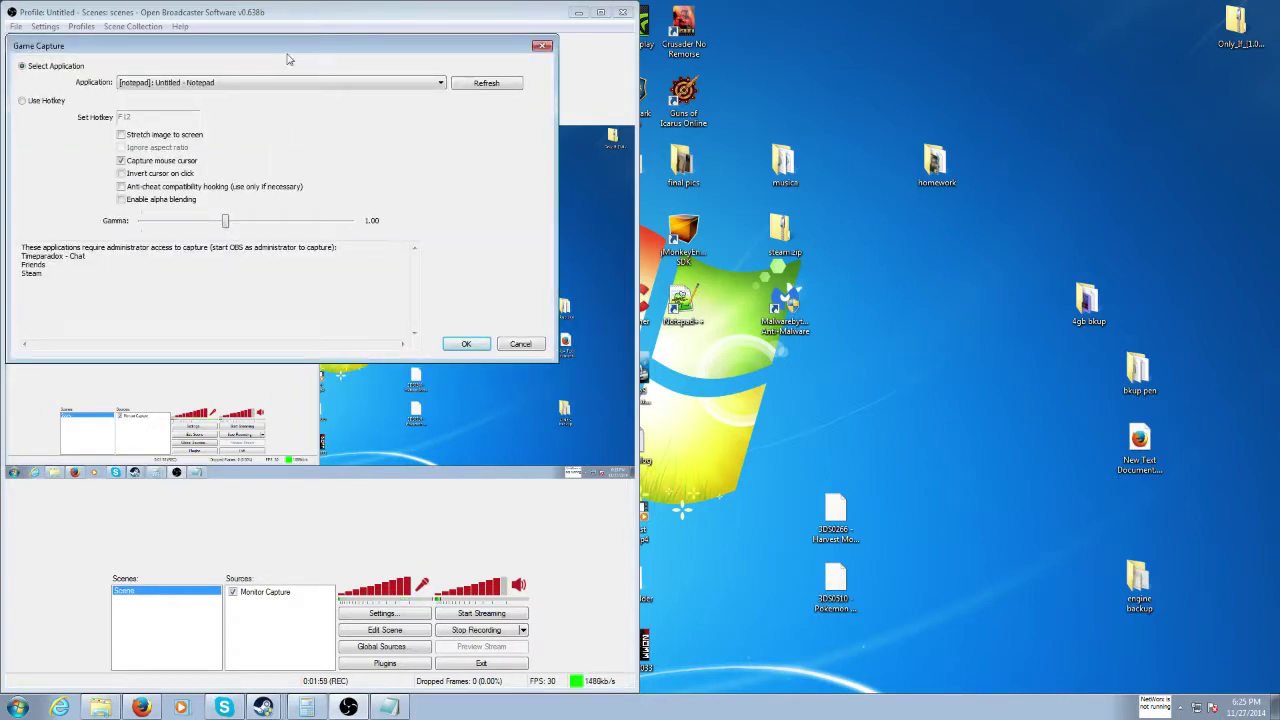
Step: Set the game capture's application to the Firefox Newegg.com Shopping Cart window and confirm the settings
left_click_drag(350, 49, 392, 70)
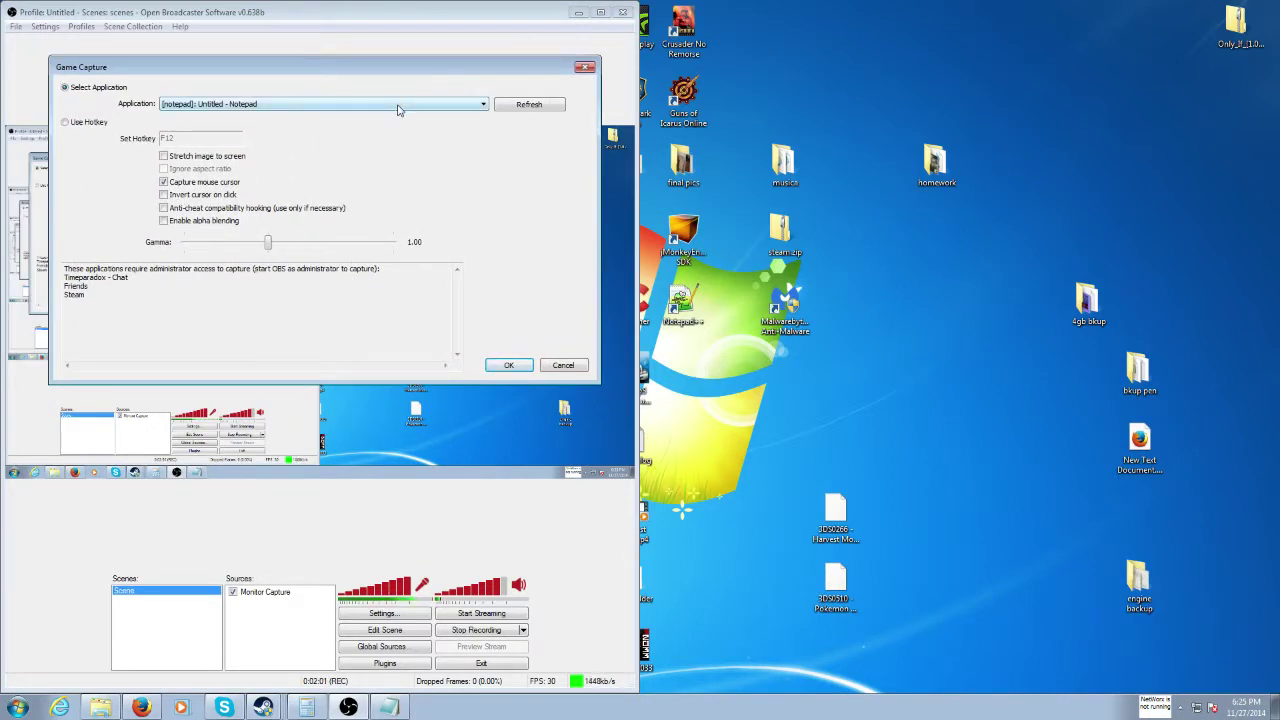
left_click(397, 107)
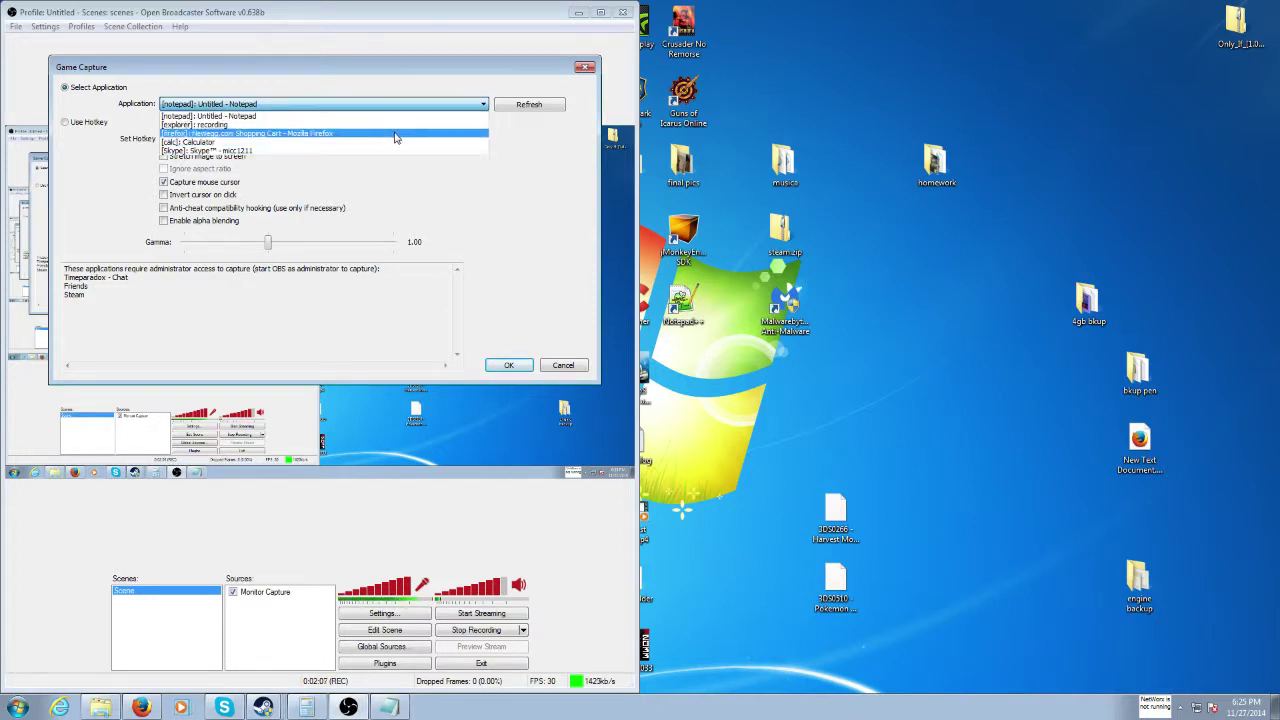
left_click(396, 134)
left_click(508, 365)
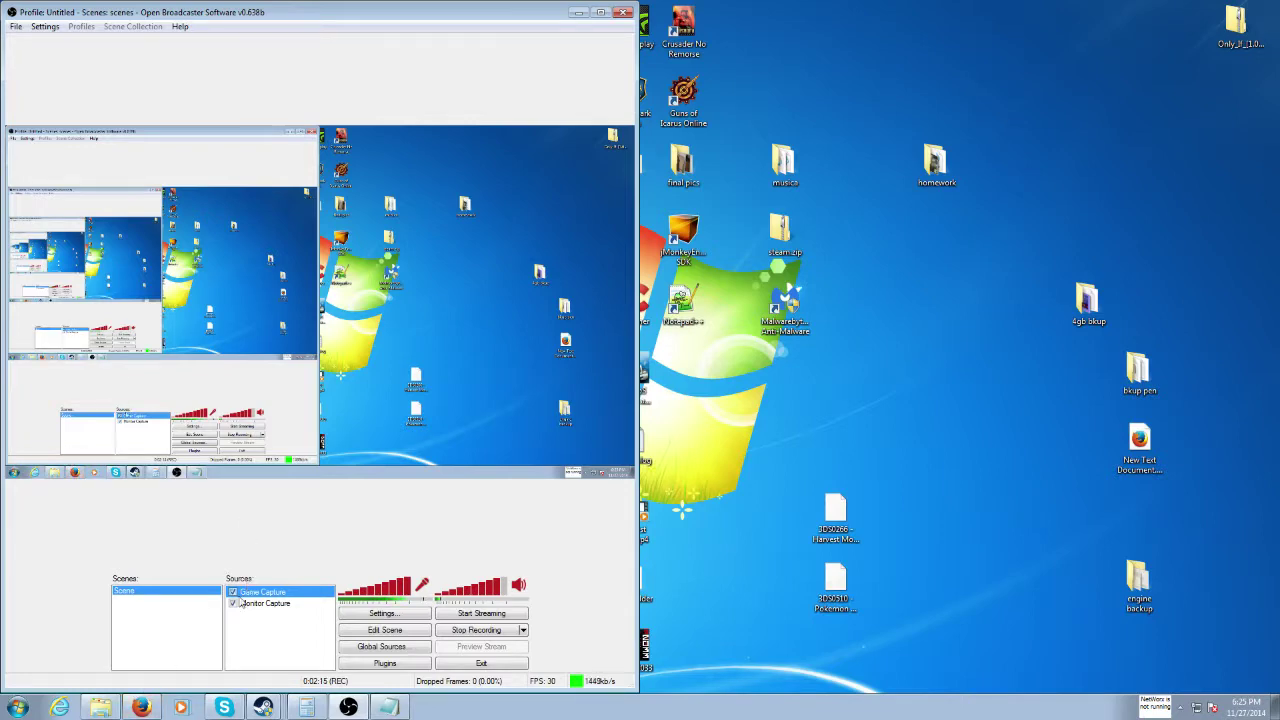
Step: Bring up the Firefox window and enable Stretch image to screen in the Game Capture source's properties
left_click(141, 707)
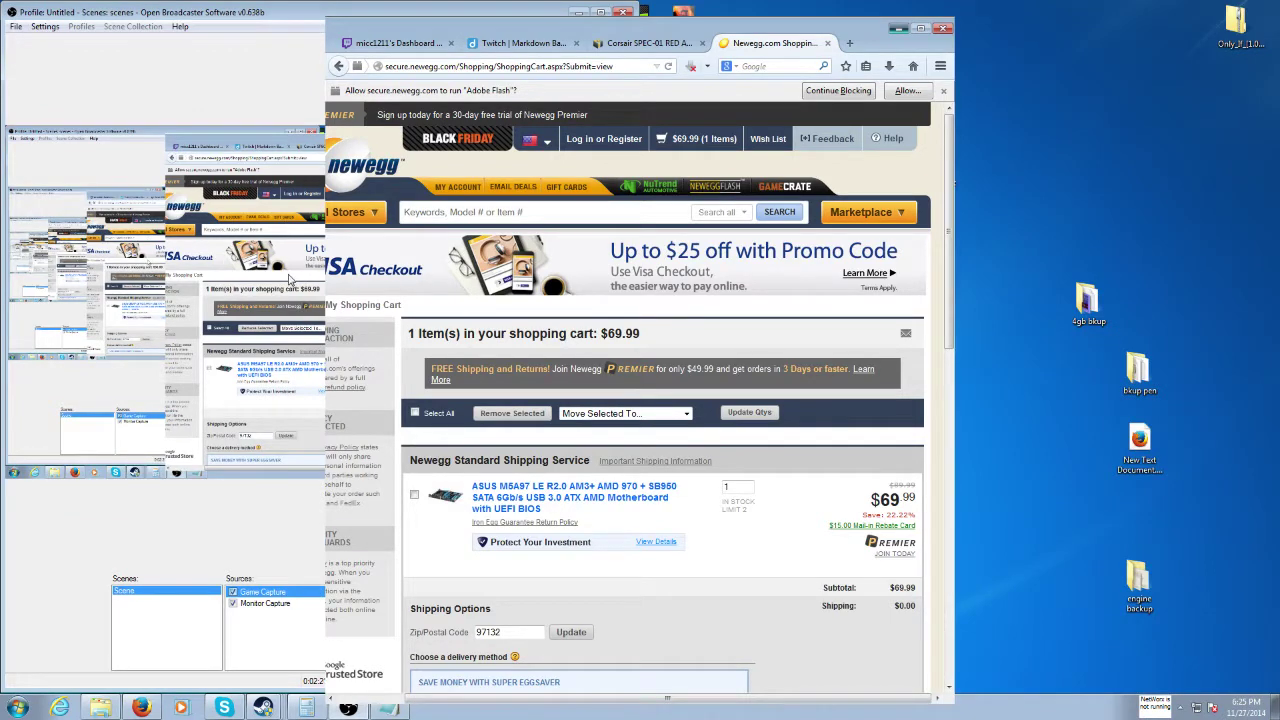
right_click(276, 595)
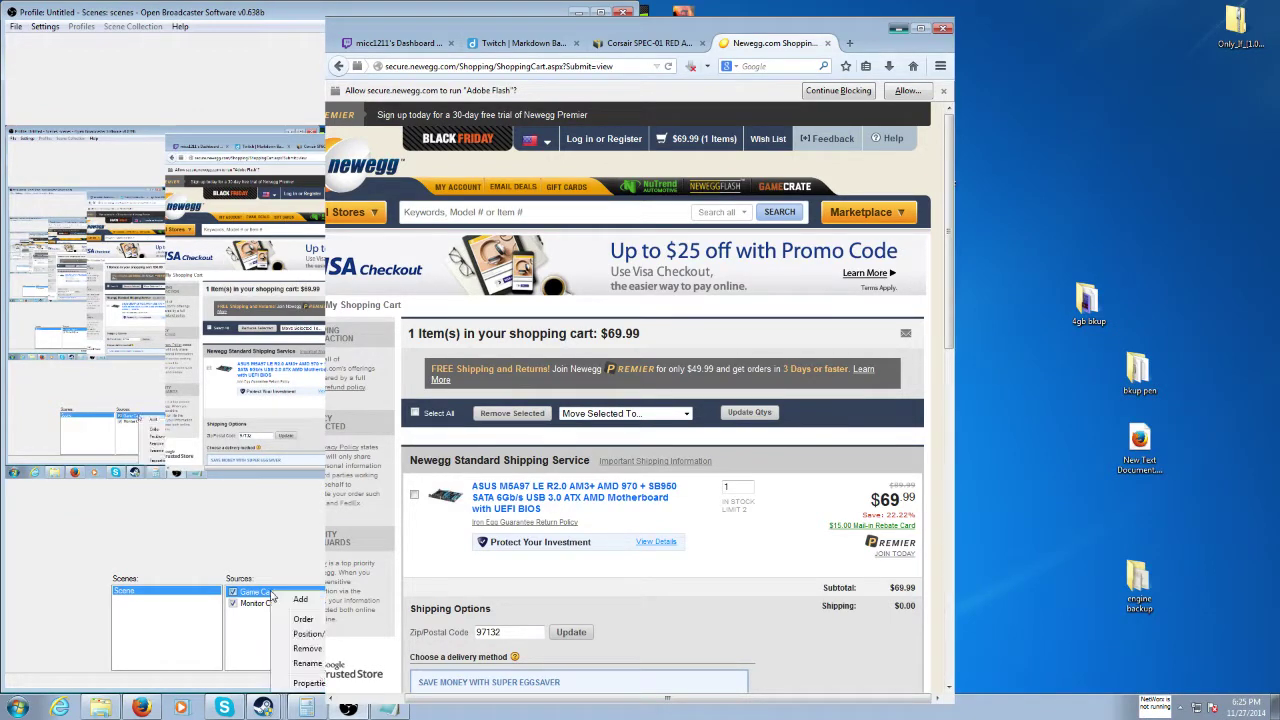
left_click(318, 684)
left_click(162, 135)
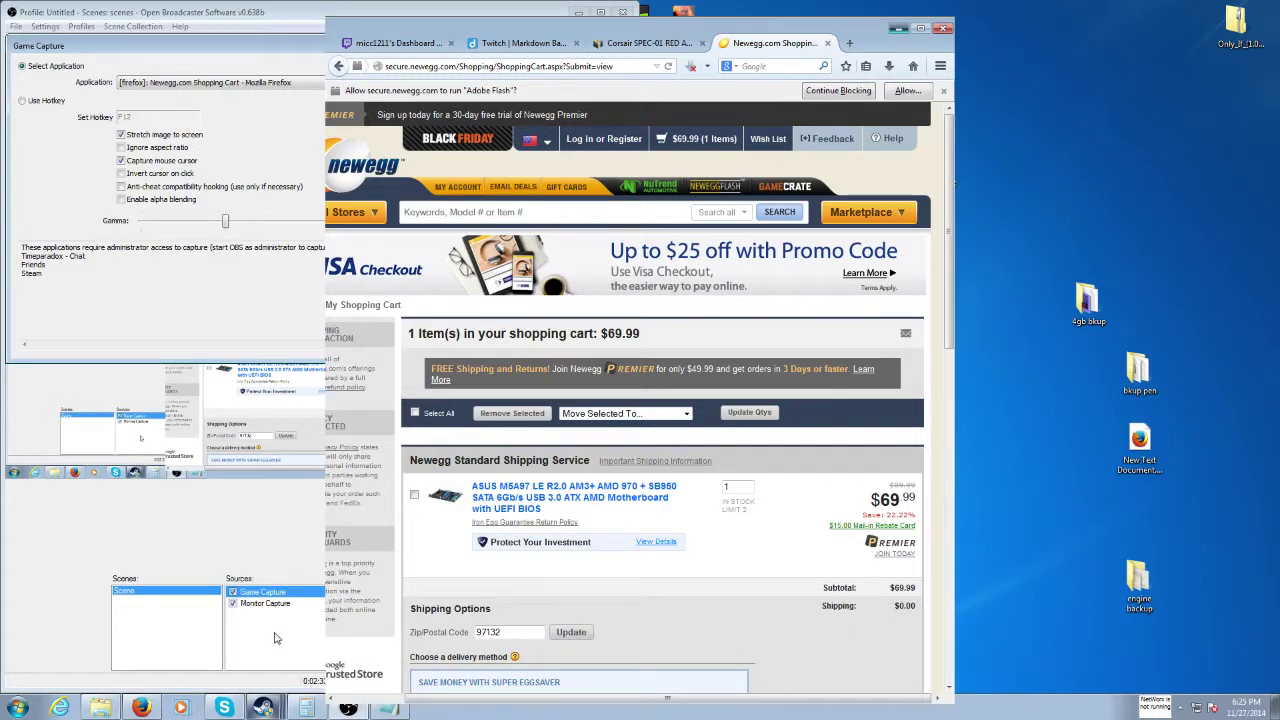
Step: Launch NiGHTS into Dreams from Steam and minimize the Steam window
left_click(263, 708)
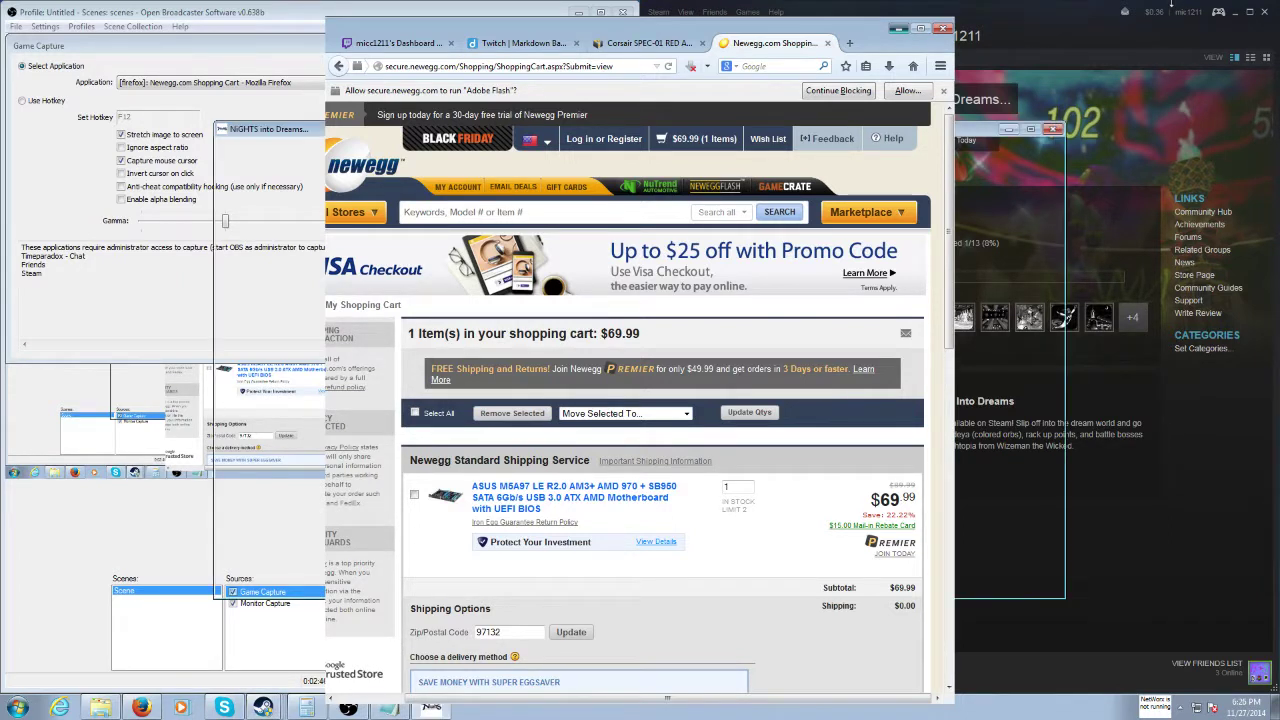
left_click(1236, 14)
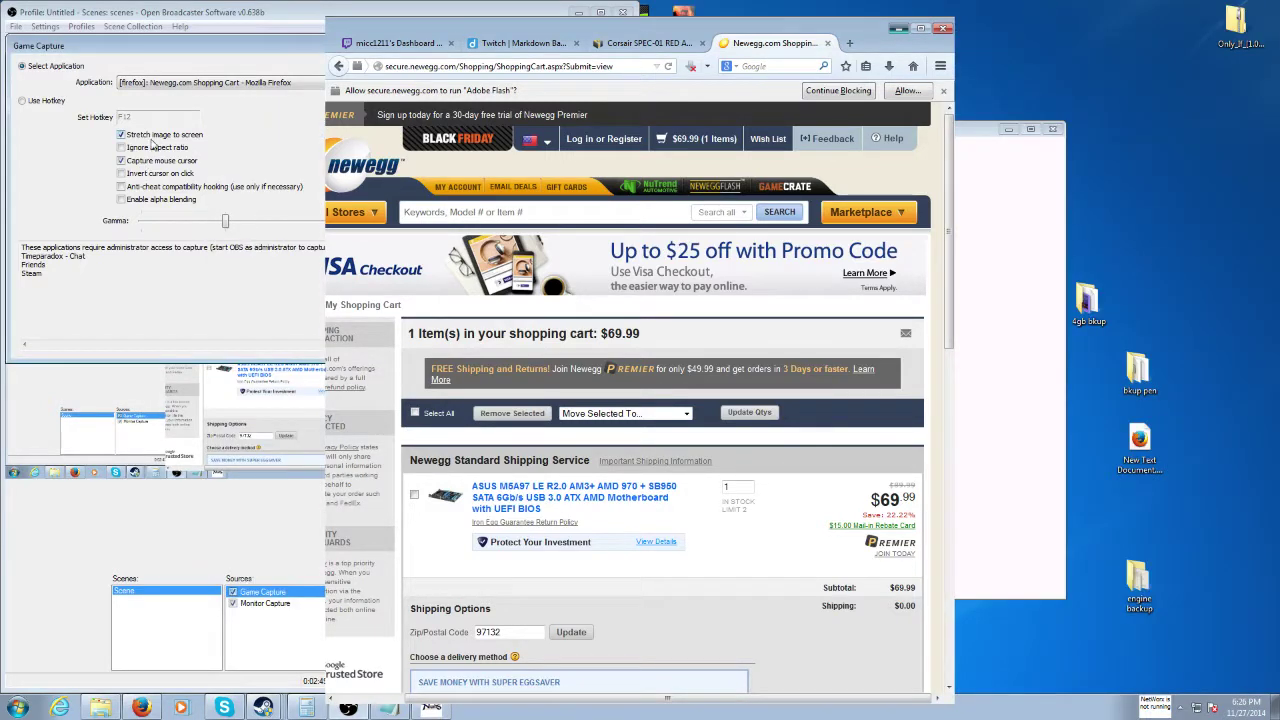
Step: Check the capturable applications and administrator-access list for the game, keep Firefox selected, and confirm the Game Capture settings
left_click(307, 83)
left_click(307, 83)
left_click(272, 86)
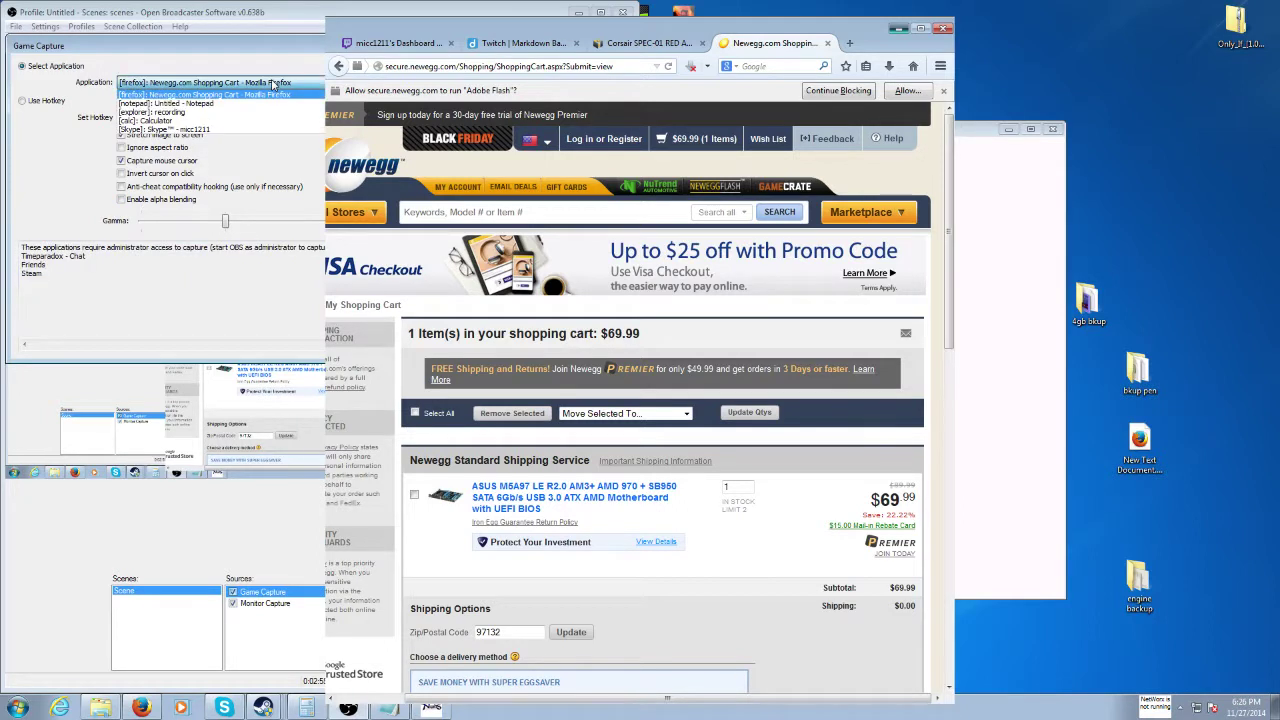
left_click(267, 94)
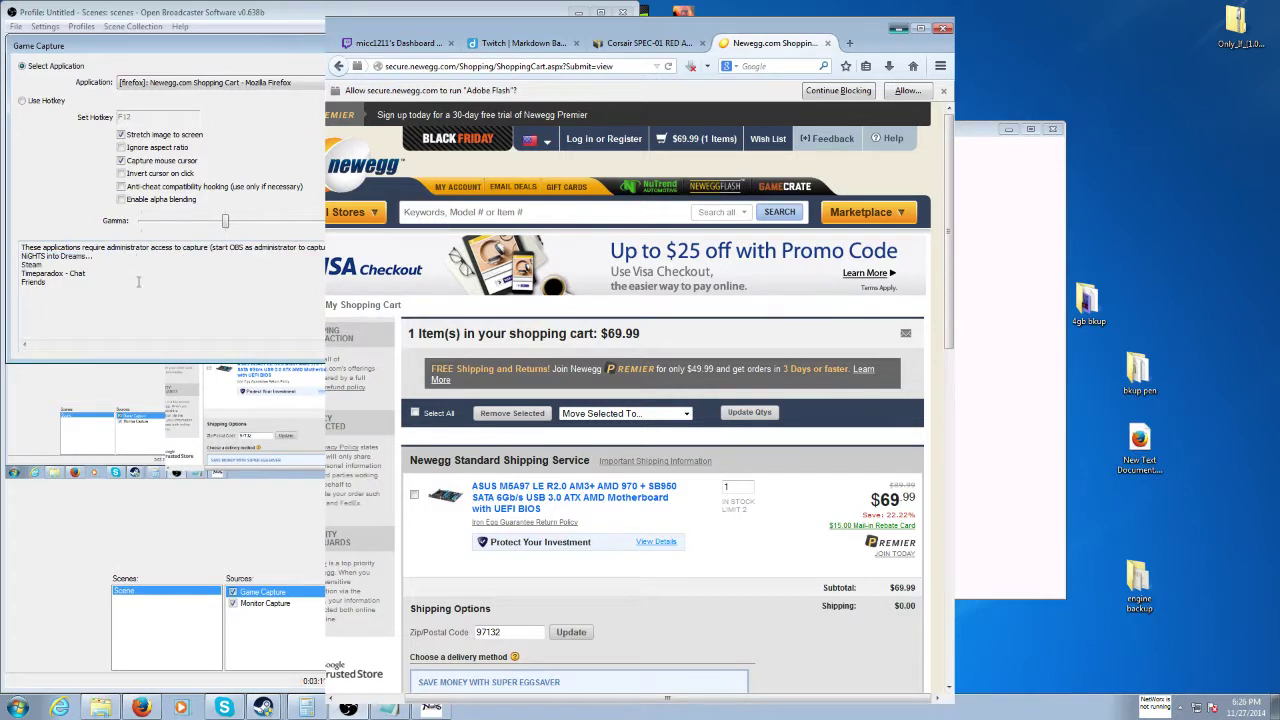
left_click_drag(42, 248, 282, 263)
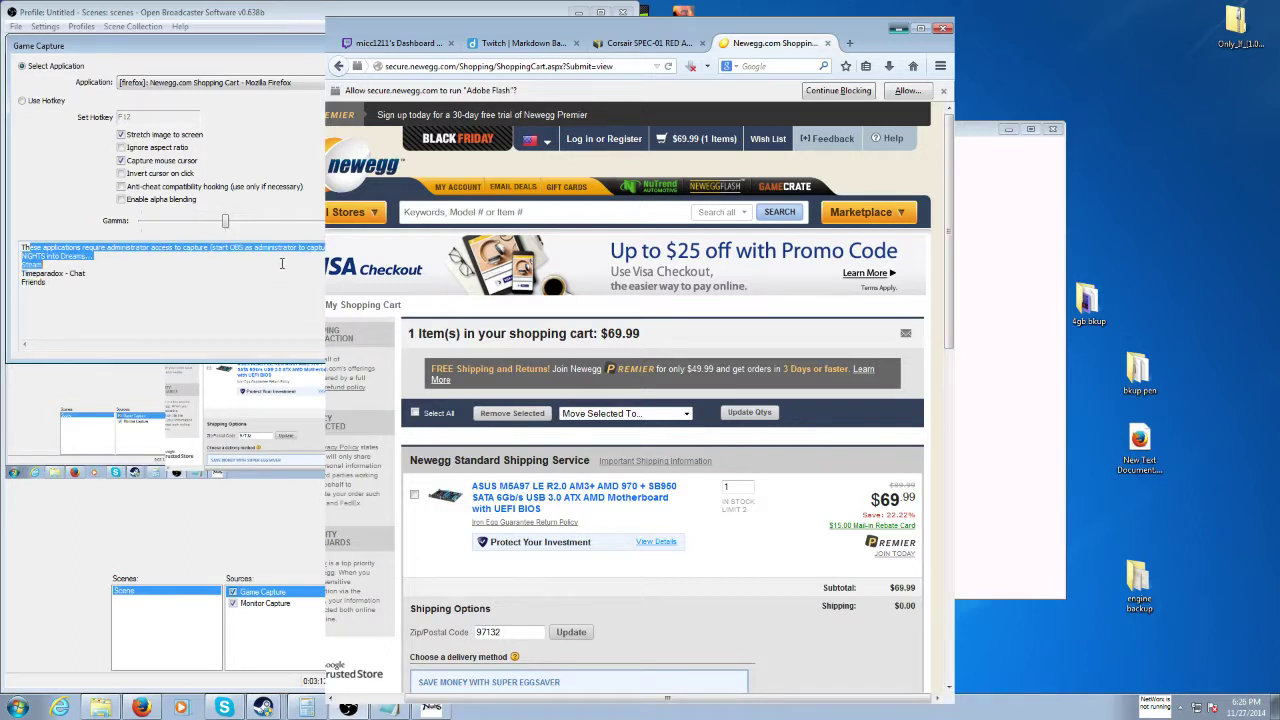
left_click(265, 83)
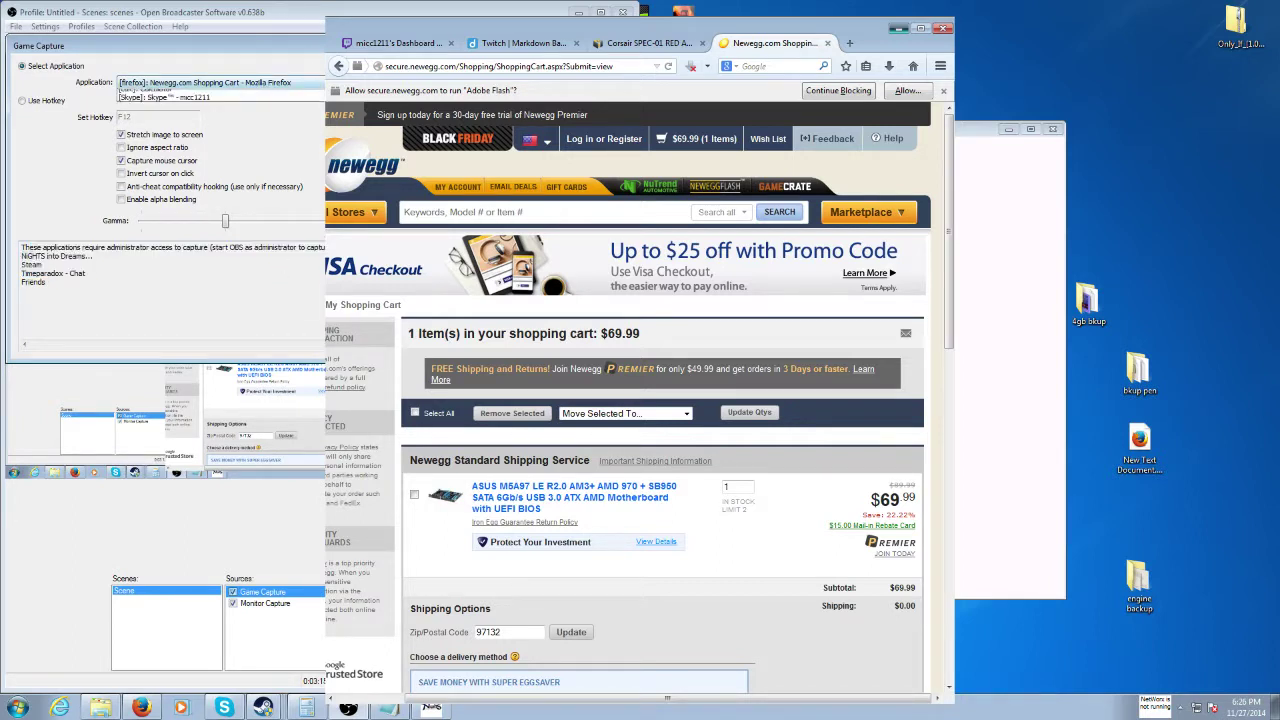
left_click(265, 83)
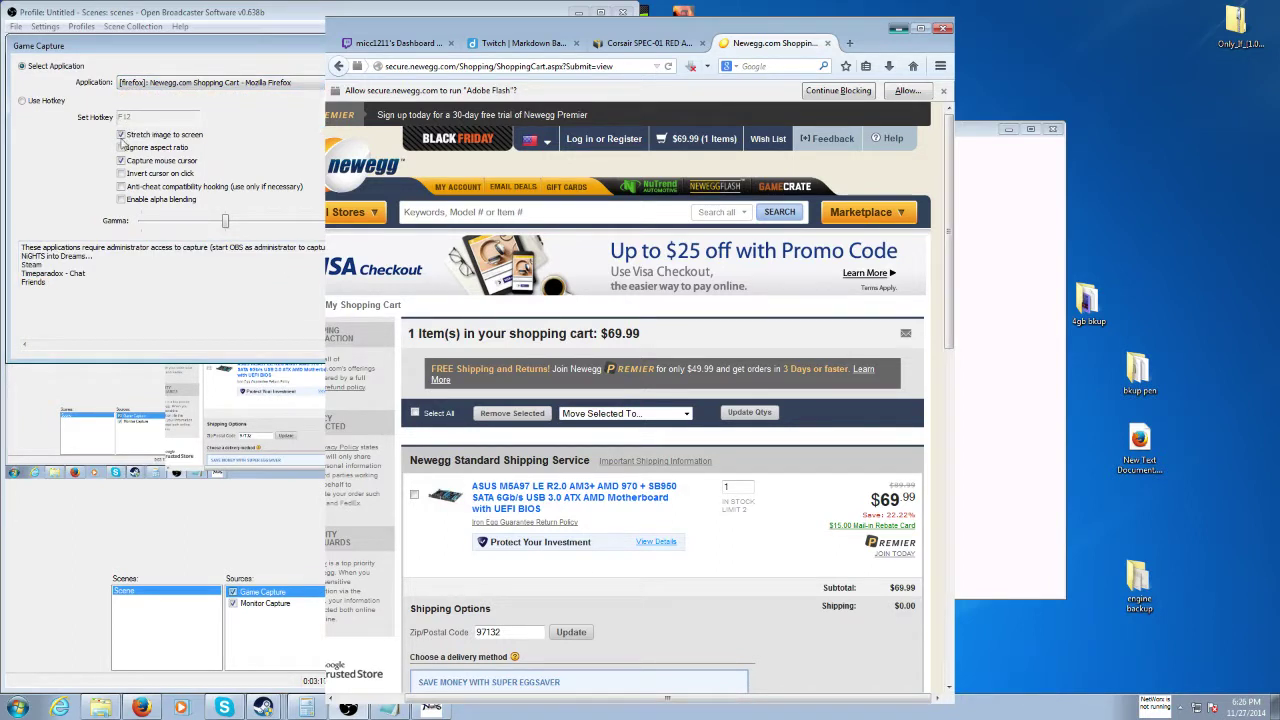
left_click(446, 345)
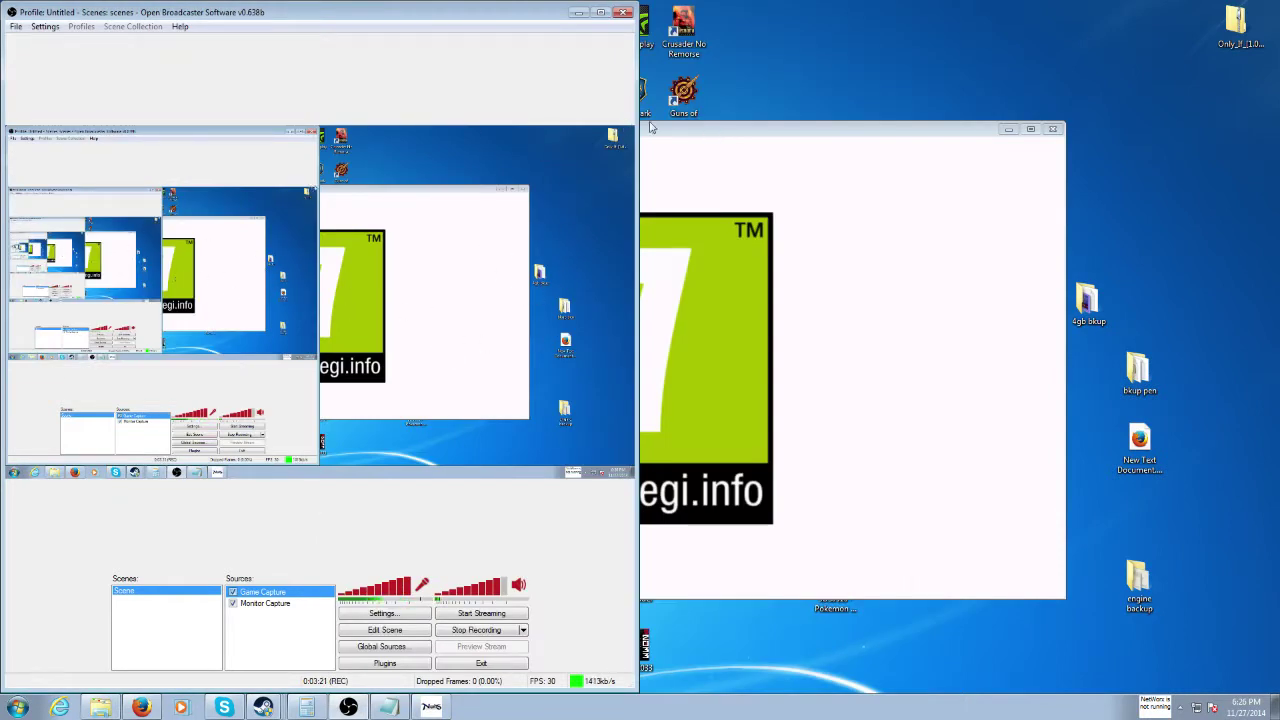
right_click(288, 618)
mouse_move(320, 625)
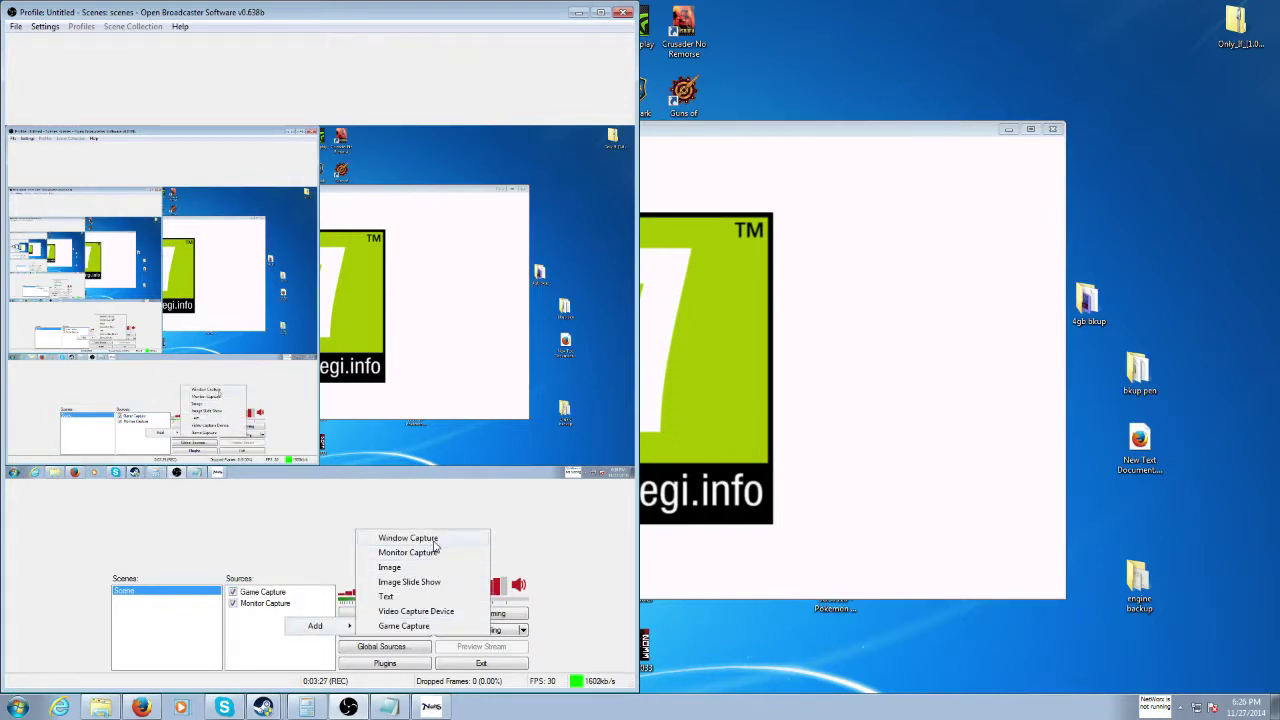
left_click(428, 540)
left_click(684, 366)
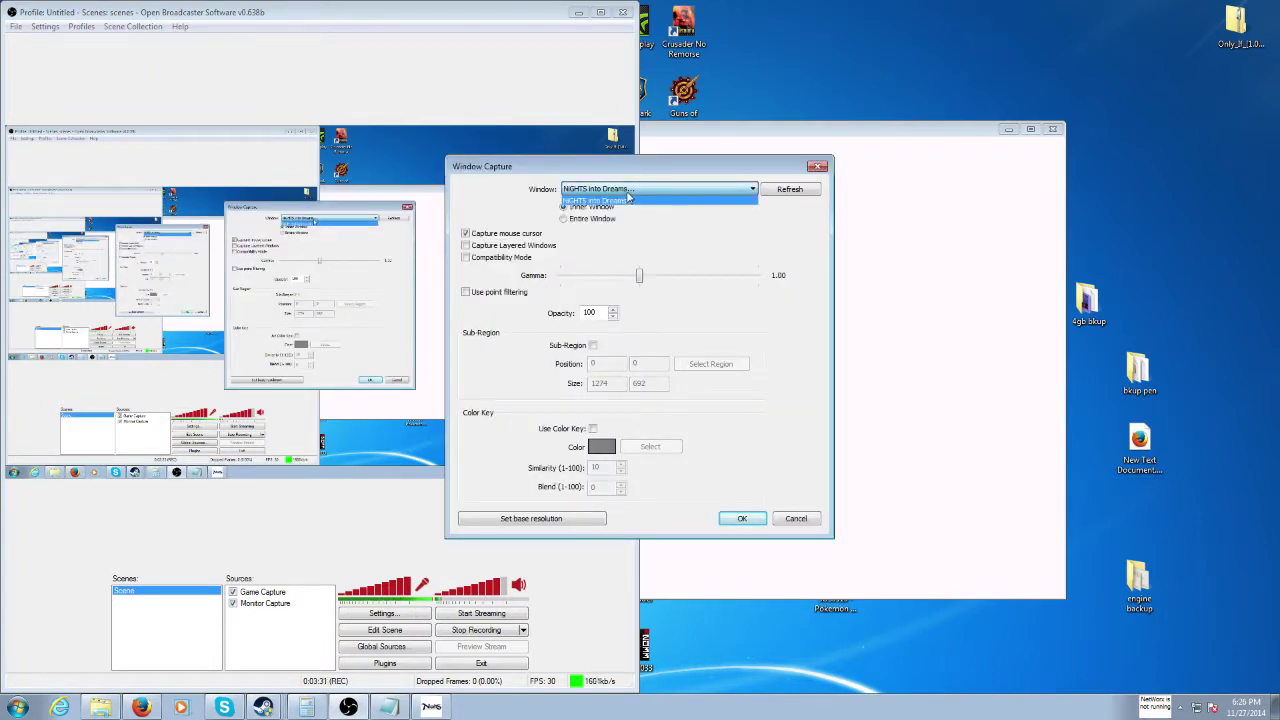
left_click(628, 198)
left_click(778, 521)
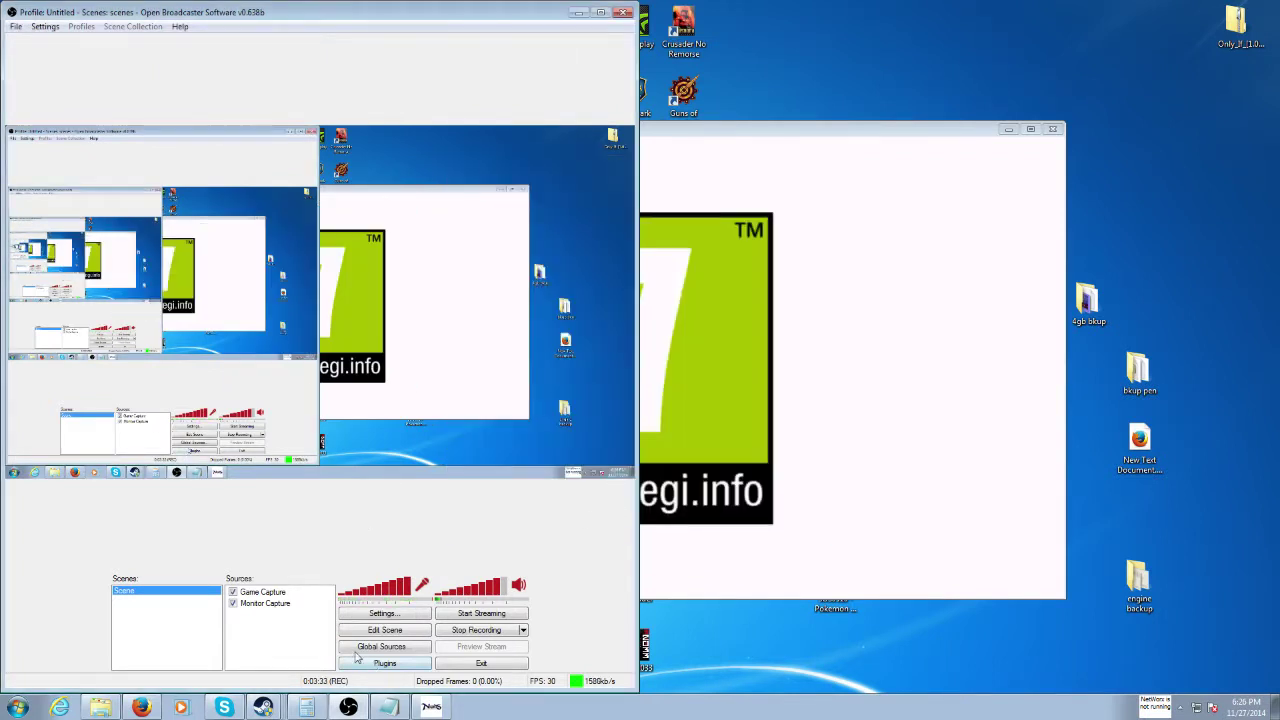
Step: Add a Window Capture source that captures the inner window of NiGHTS Into Dreams and confirm its settings
right_click(260, 642)
mouse_move(300, 650)
left_click(382, 562)
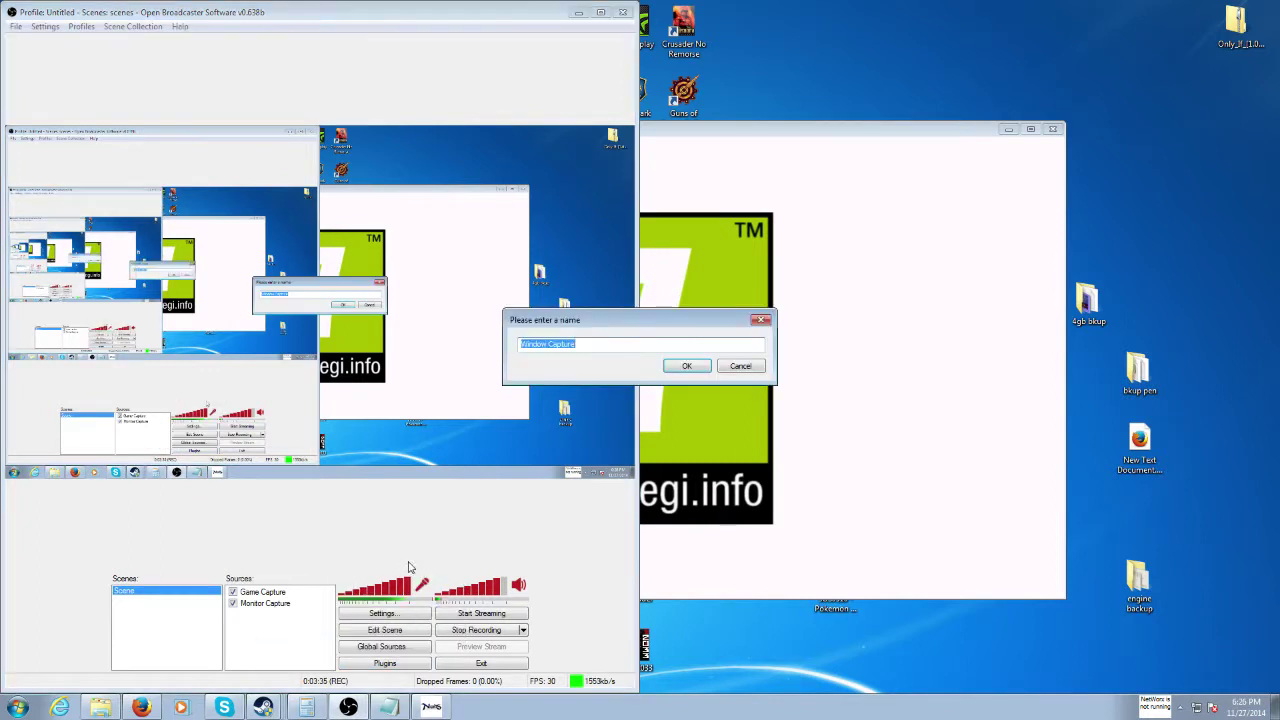
left_click(670, 364)
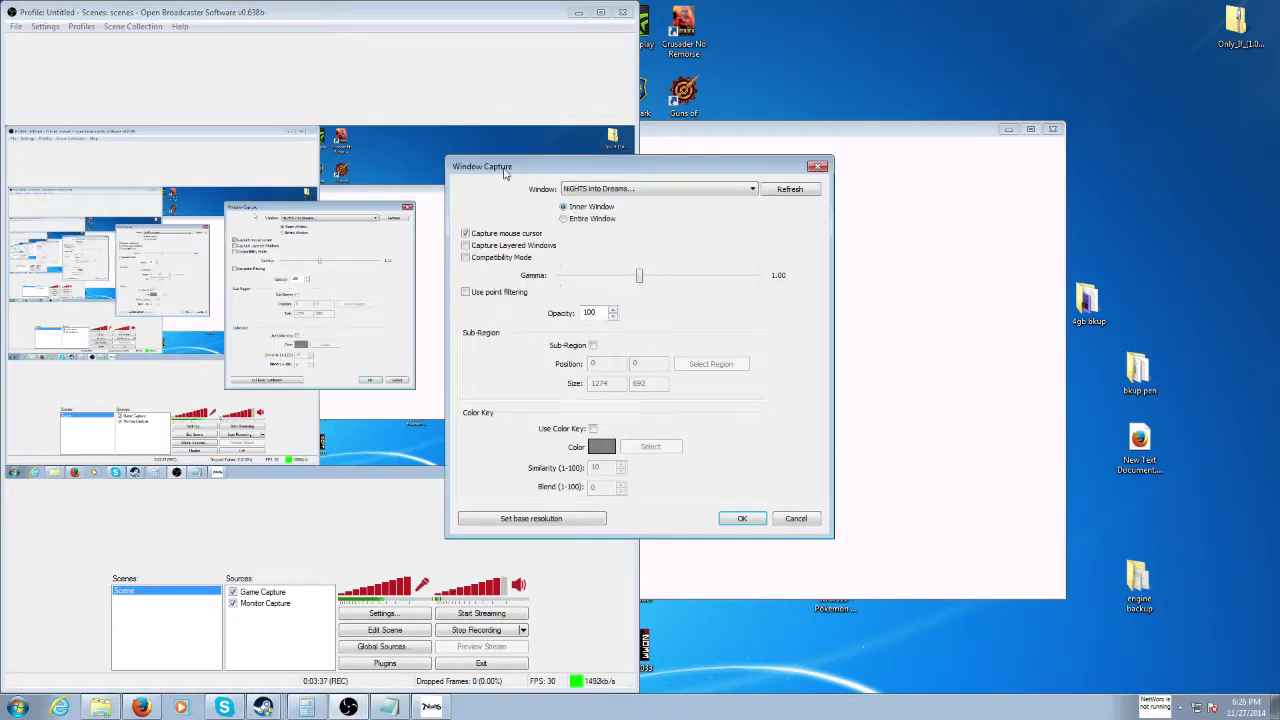
left_click(663, 189)
left_click(742, 518)
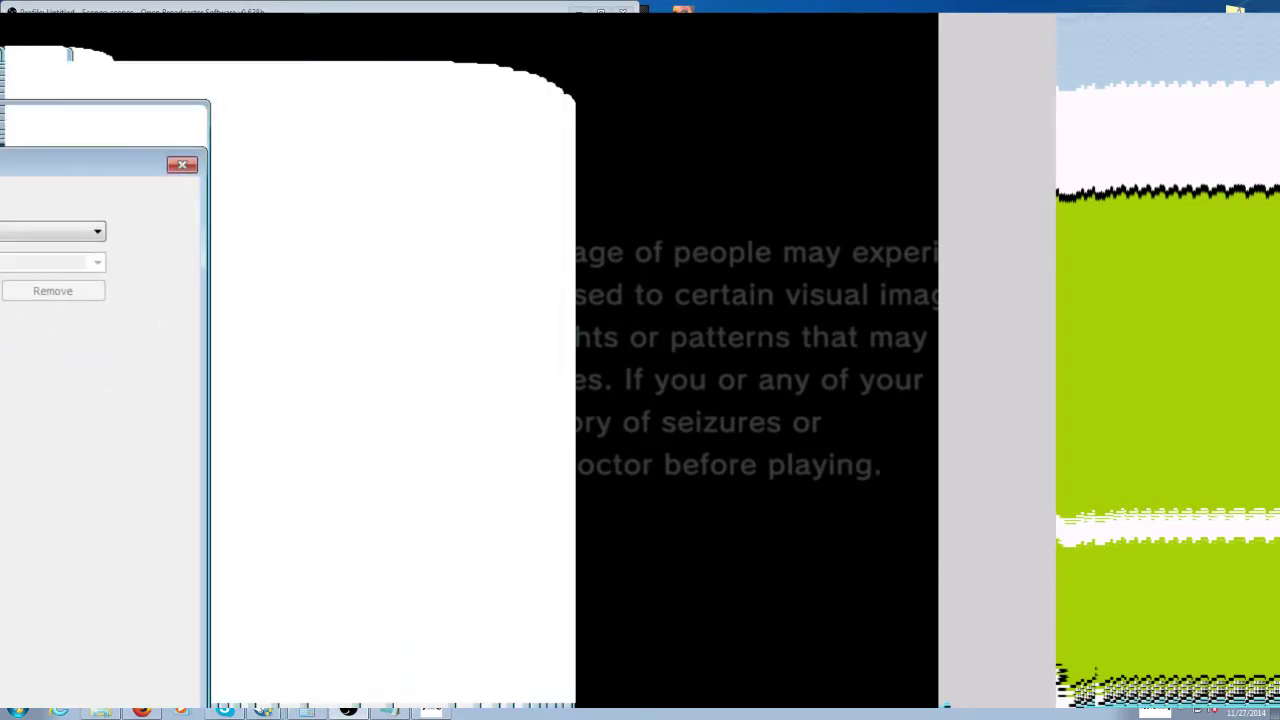
Step: Quit the NiGHTS Into Dreams game and confirm ending it
key("Escape")
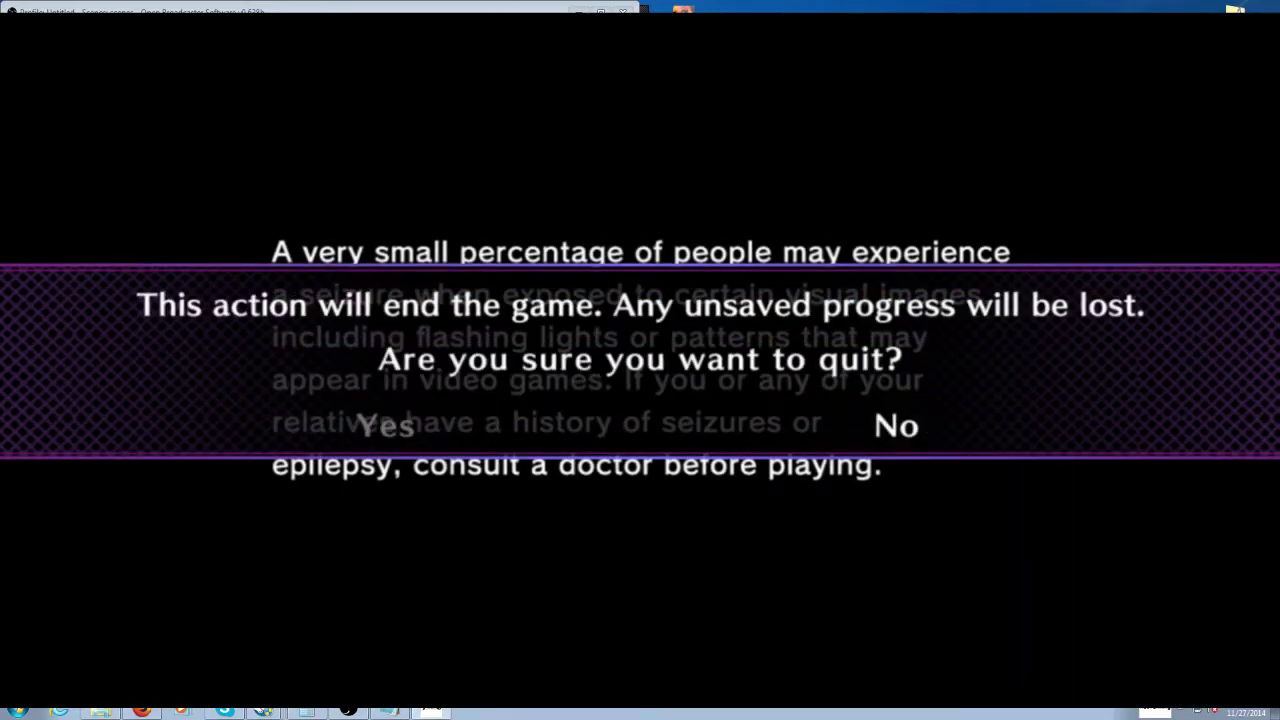
key("Left")
key("Return")
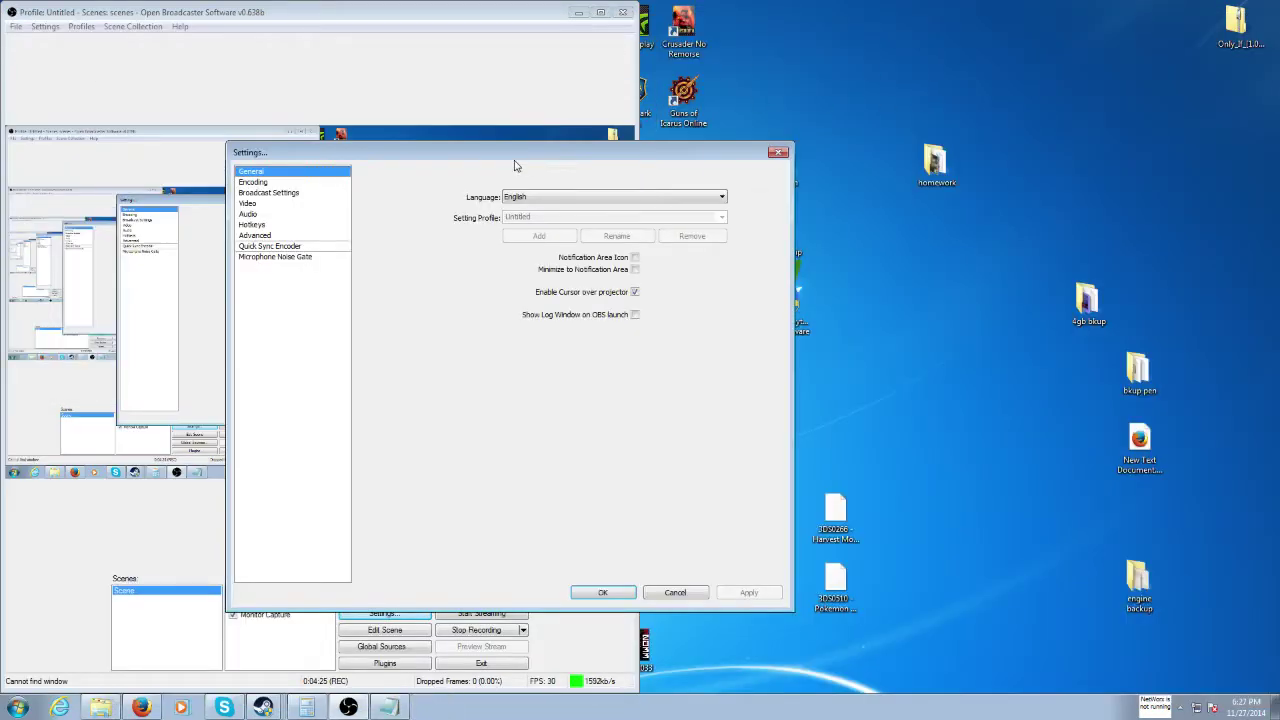
Step: Turn off Use CBR in the Encoding settings, keep Quality Balance at 5, and turn Use CBR back on
left_click_drag(515, 160, 288, 96)
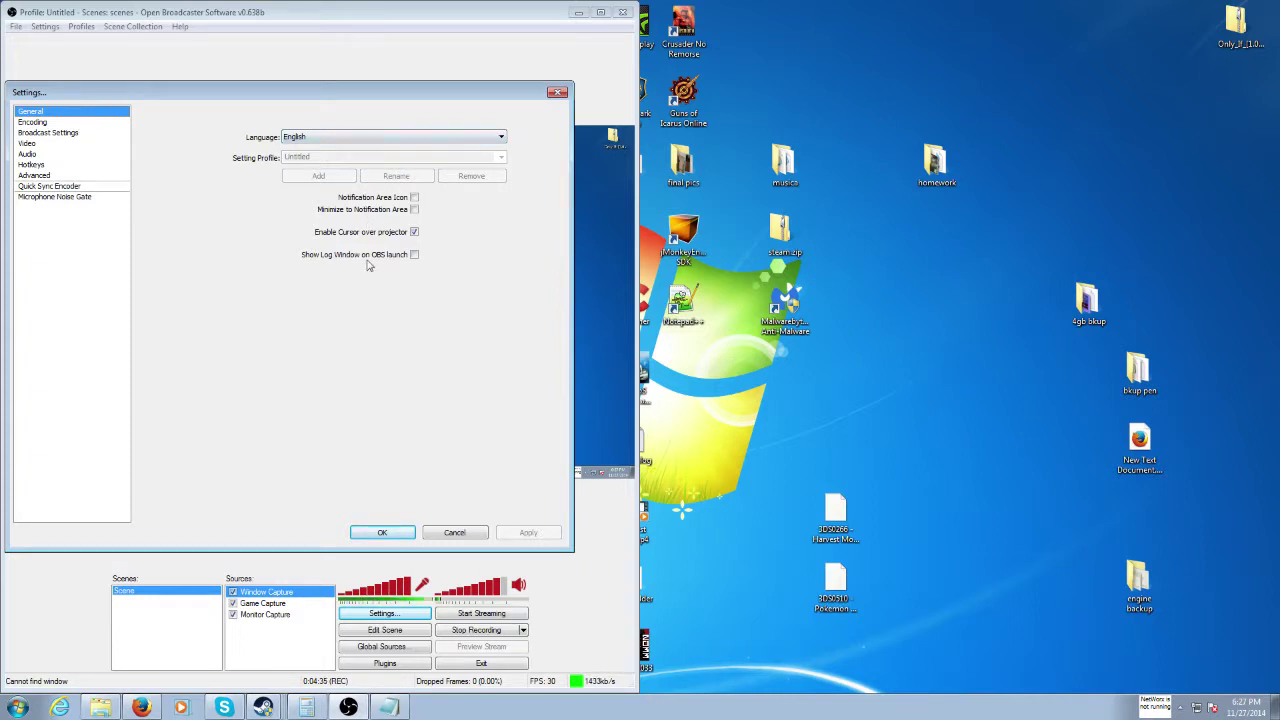
left_click(77, 123)
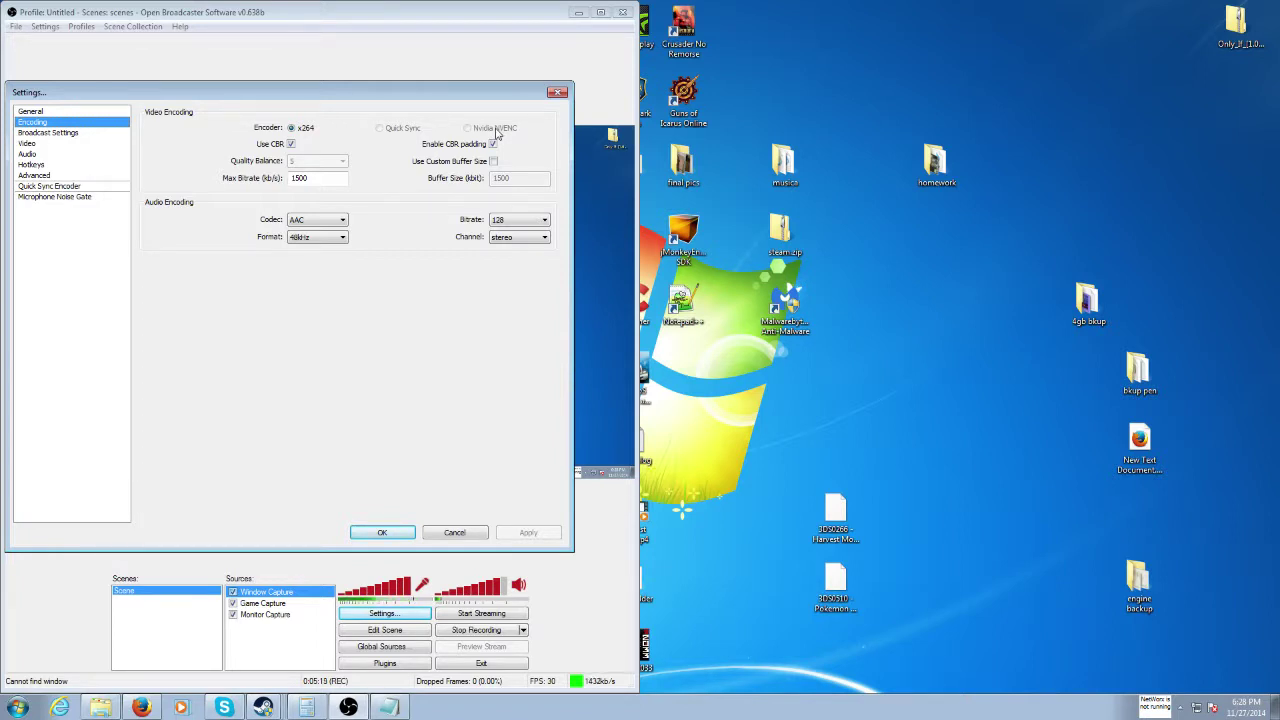
left_click(290, 144)
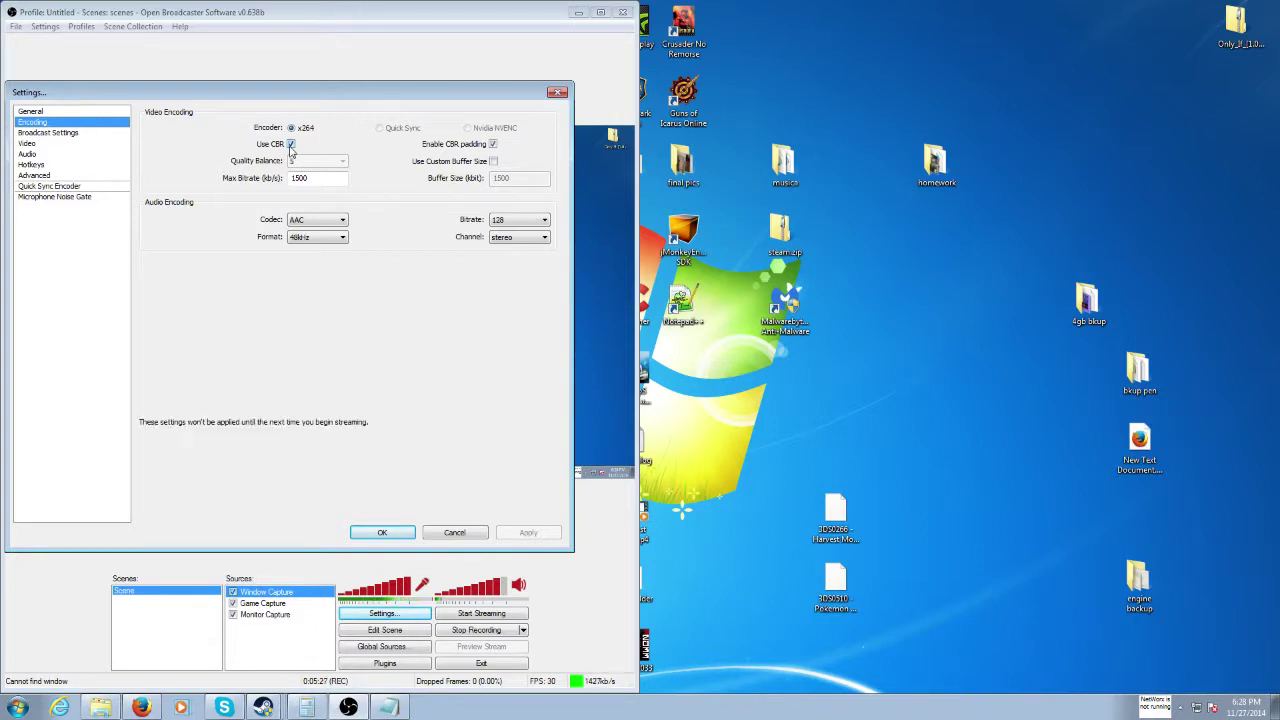
left_click(343, 161)
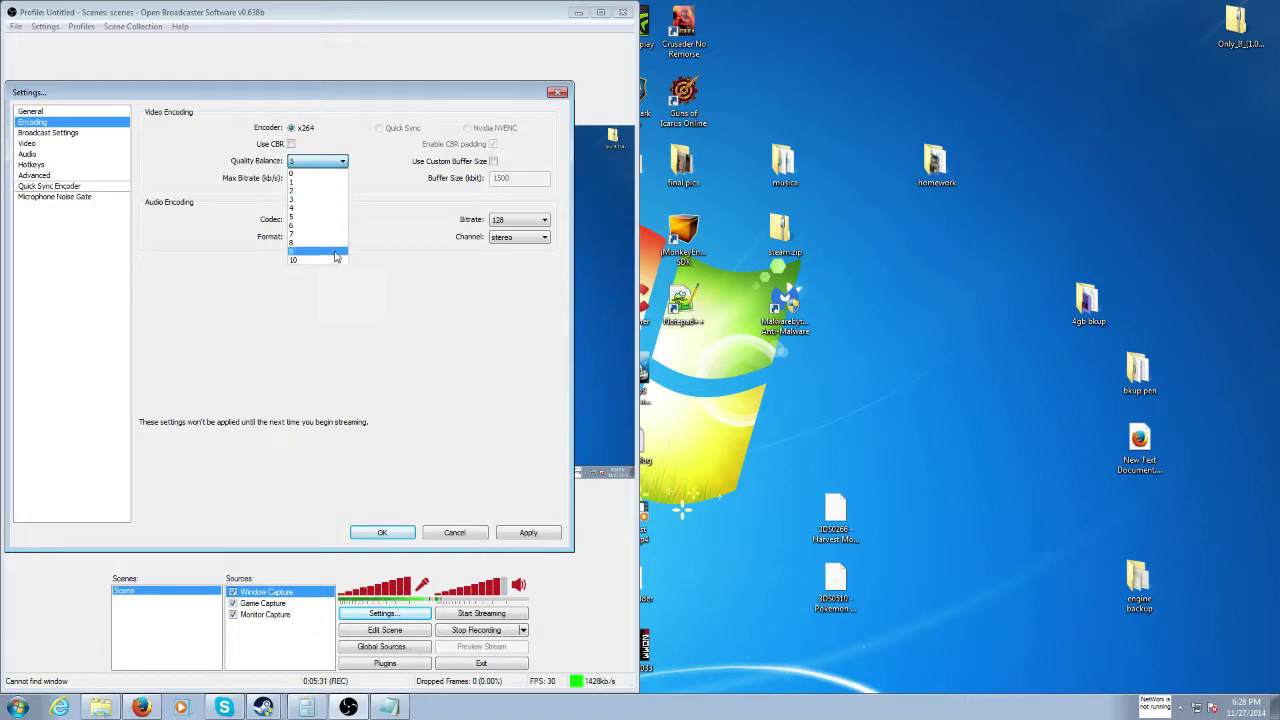
left_click(316, 161)
left_click(318, 161)
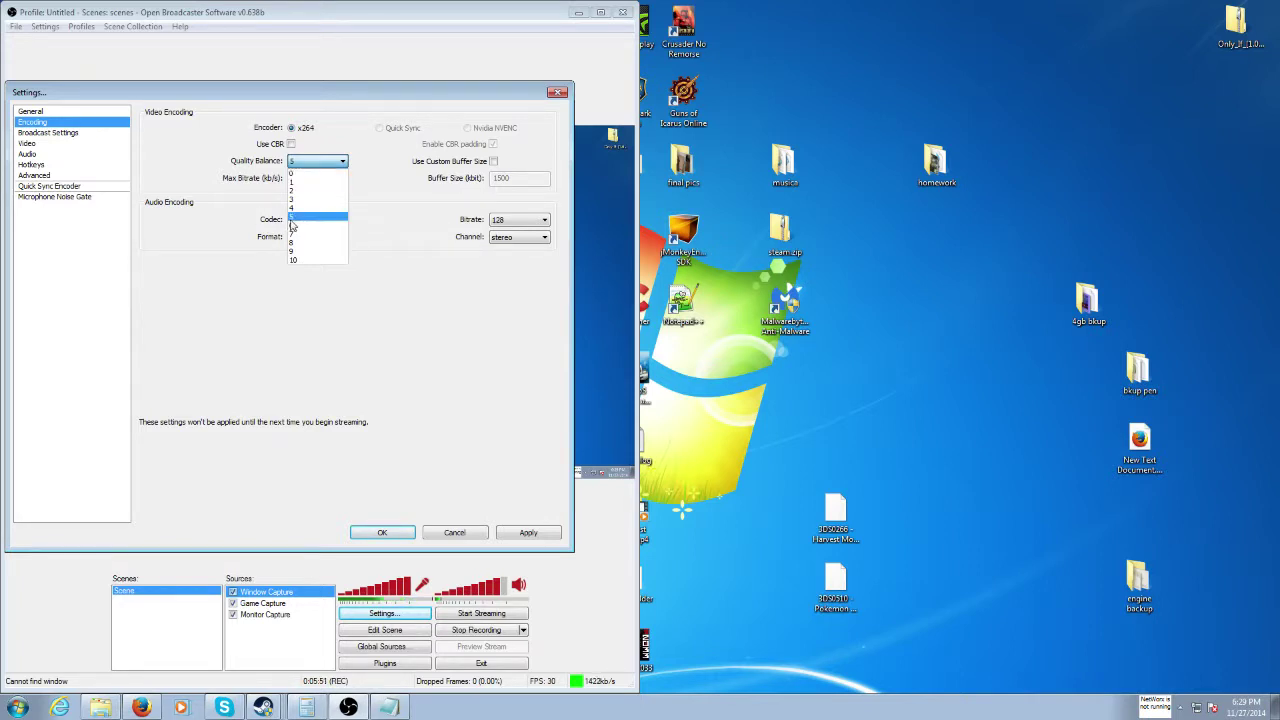
left_click(300, 216)
double_click(351, 178)
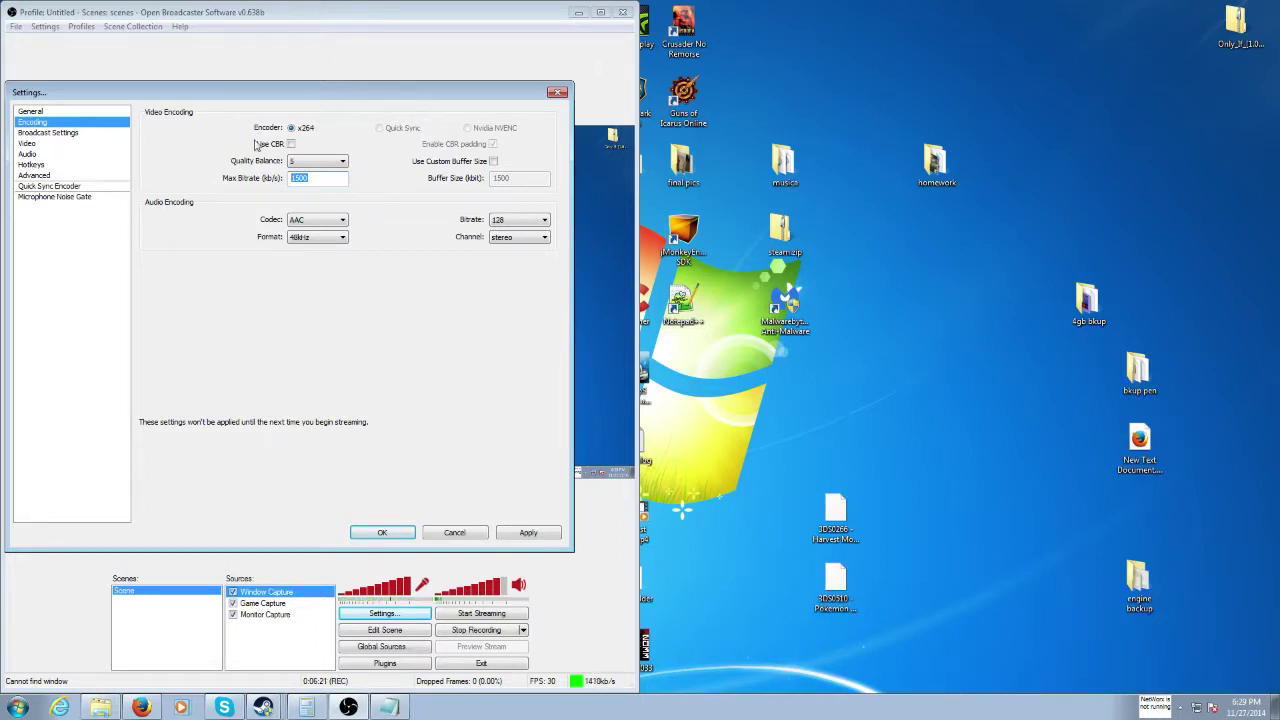
left_click(291, 145)
Step: Save the encoding changes and examine the streaming service choices in the Broadcast Settings
left_click(64, 134)
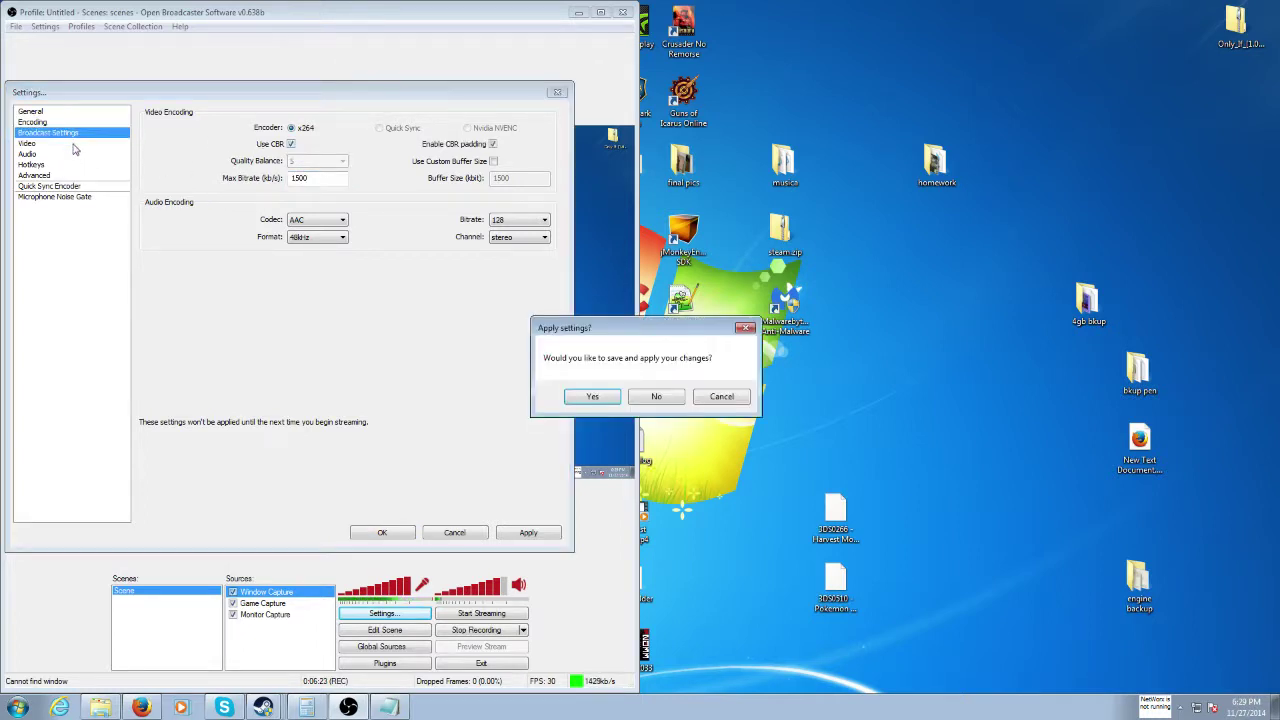
left_click(590, 396)
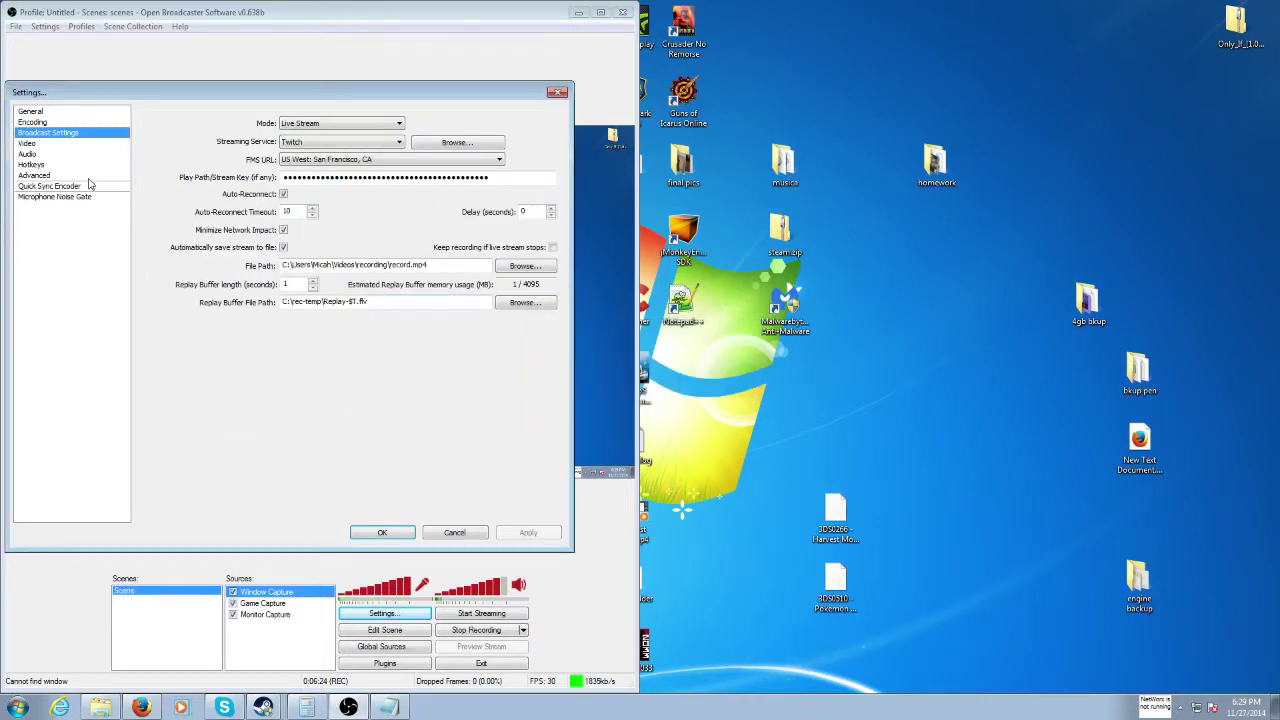
left_click(43, 148)
left_click(46, 132)
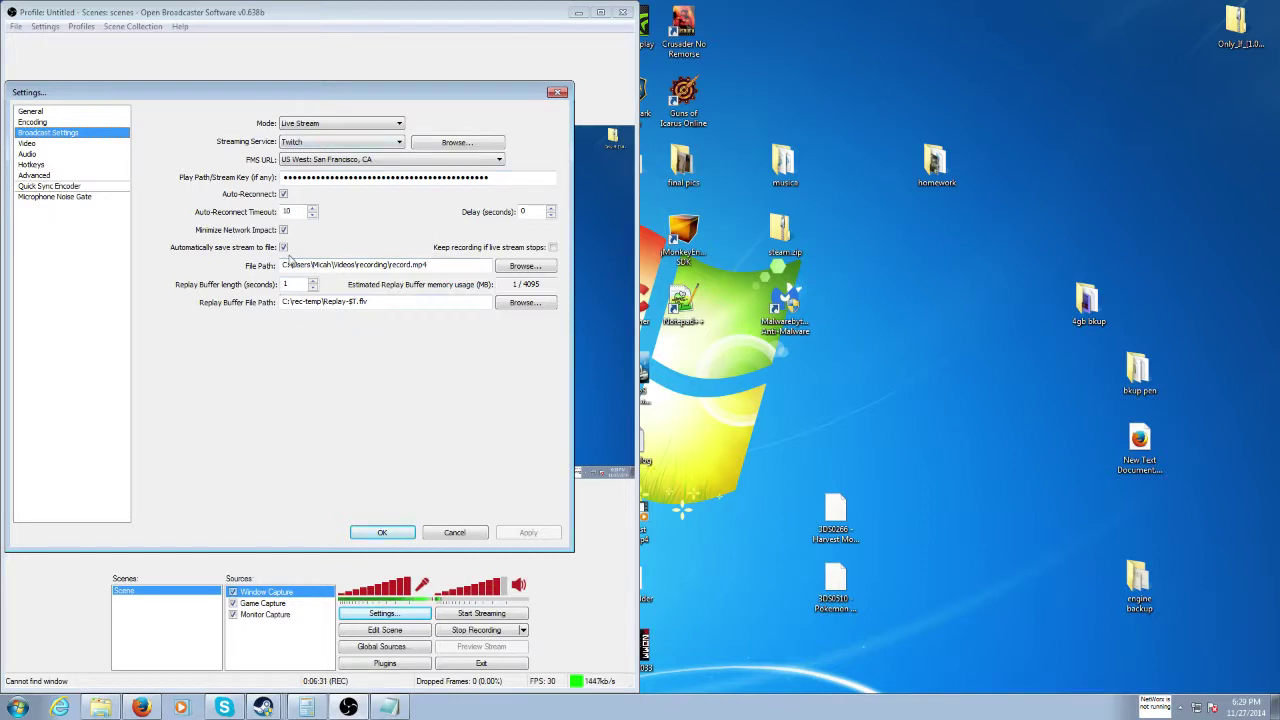
left_click(334, 144)
left_click(335, 145)
Step: Examine the base resolution and its aspect ratio in the Video settings
left_click(38, 145)
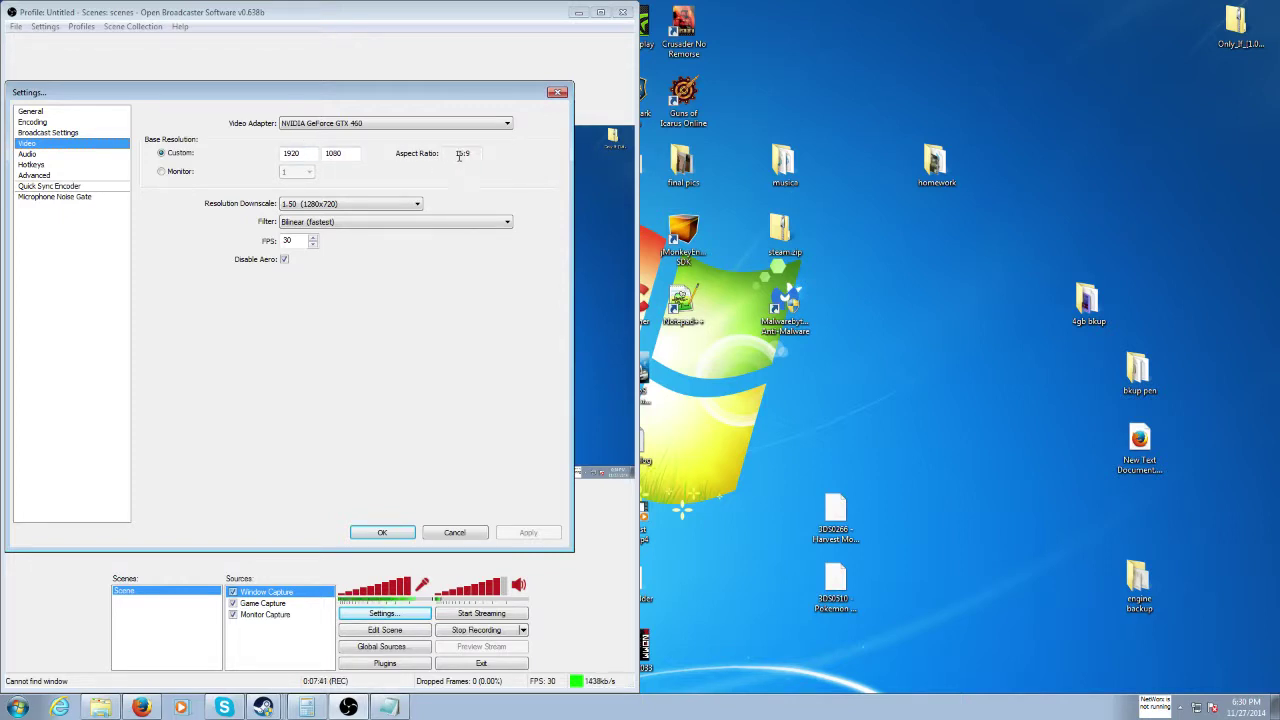
left_click_drag(460, 155, 507, 163)
double_click(466, 155)
double_click(466, 155)
key("Left")
double_click(464, 153)
Step: Set the resolution downscale to 1.50 (1280x720) with the Bilinear (fastest) filter, and save the video settings
left_click(390, 207)
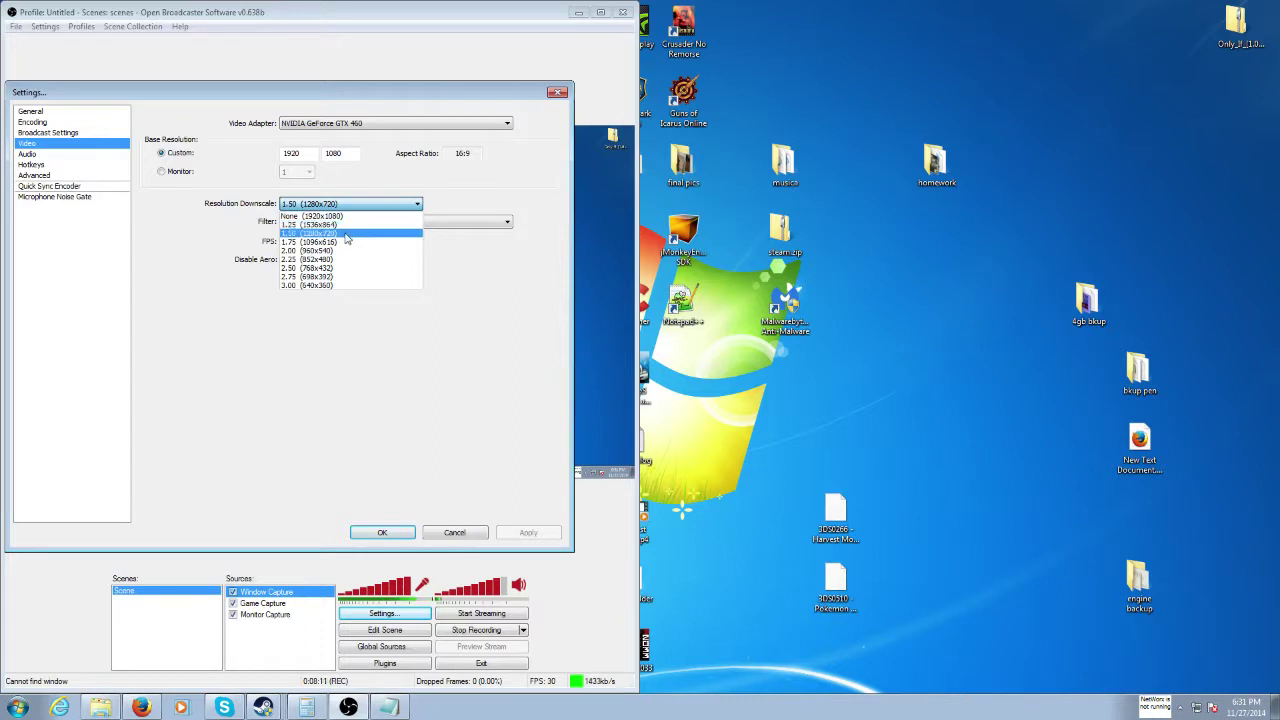
left_click(352, 233)
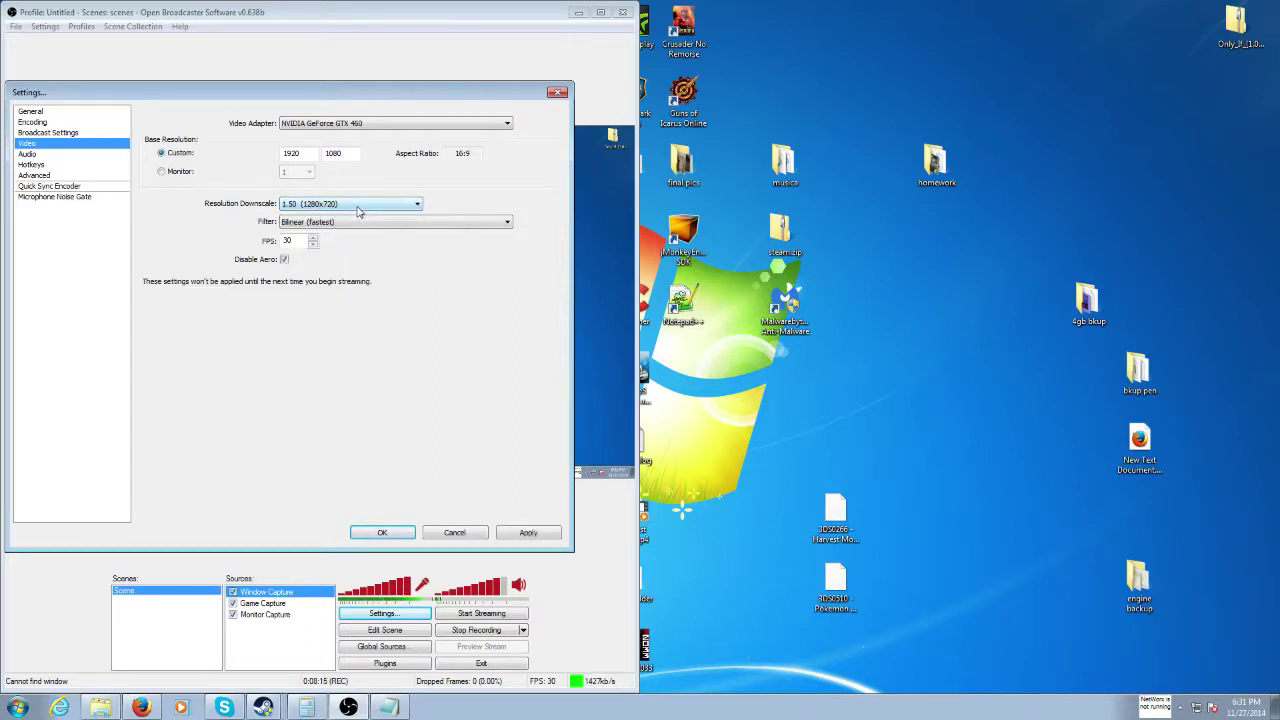
left_click(355, 223)
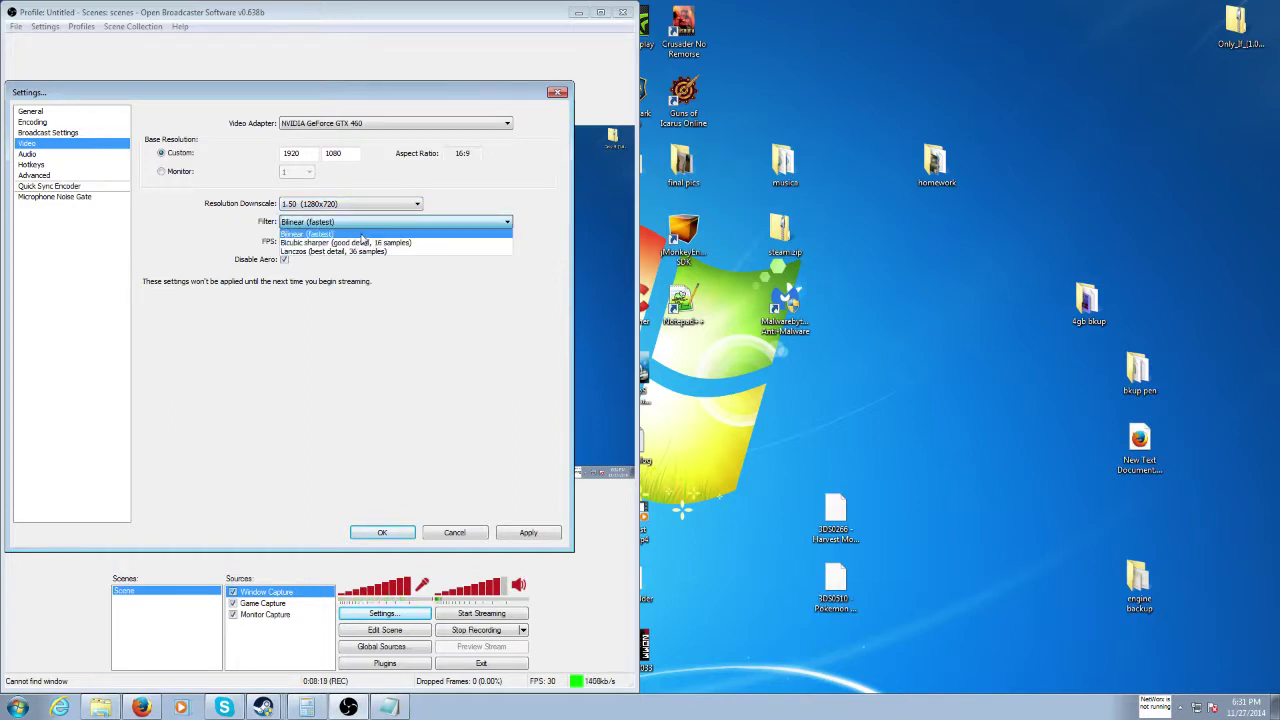
left_click(364, 233)
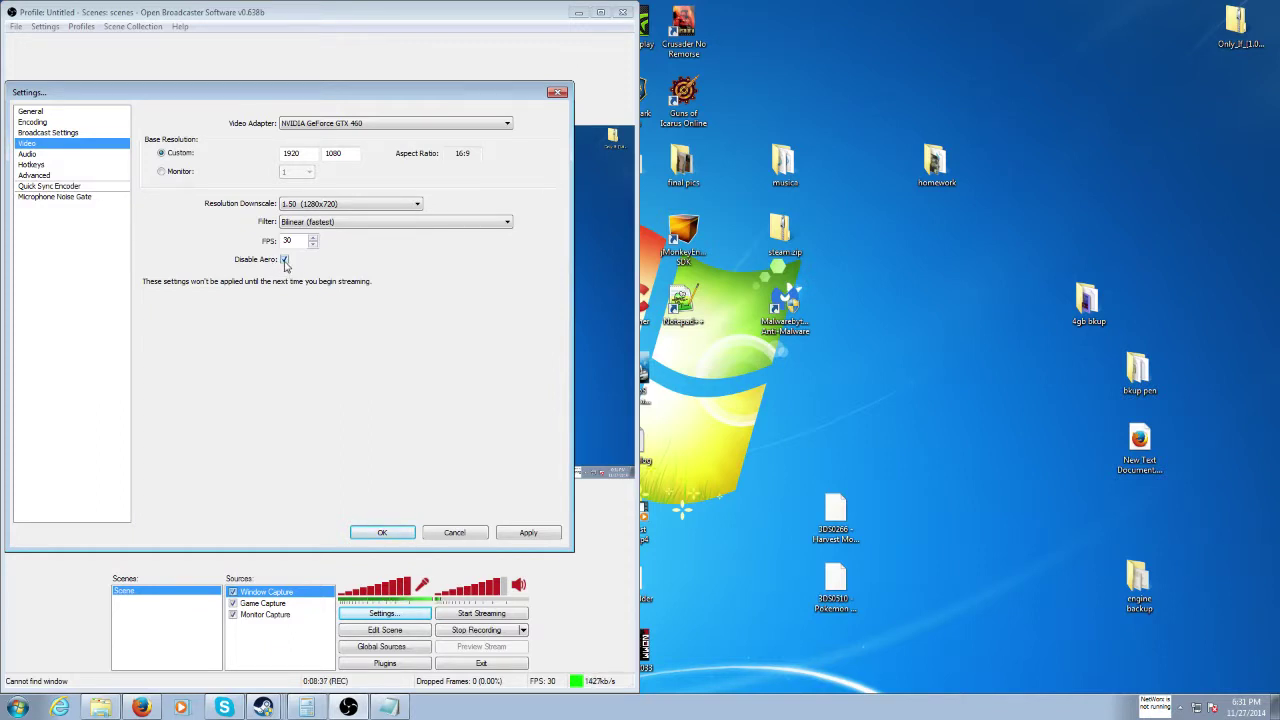
left_click(44, 154)
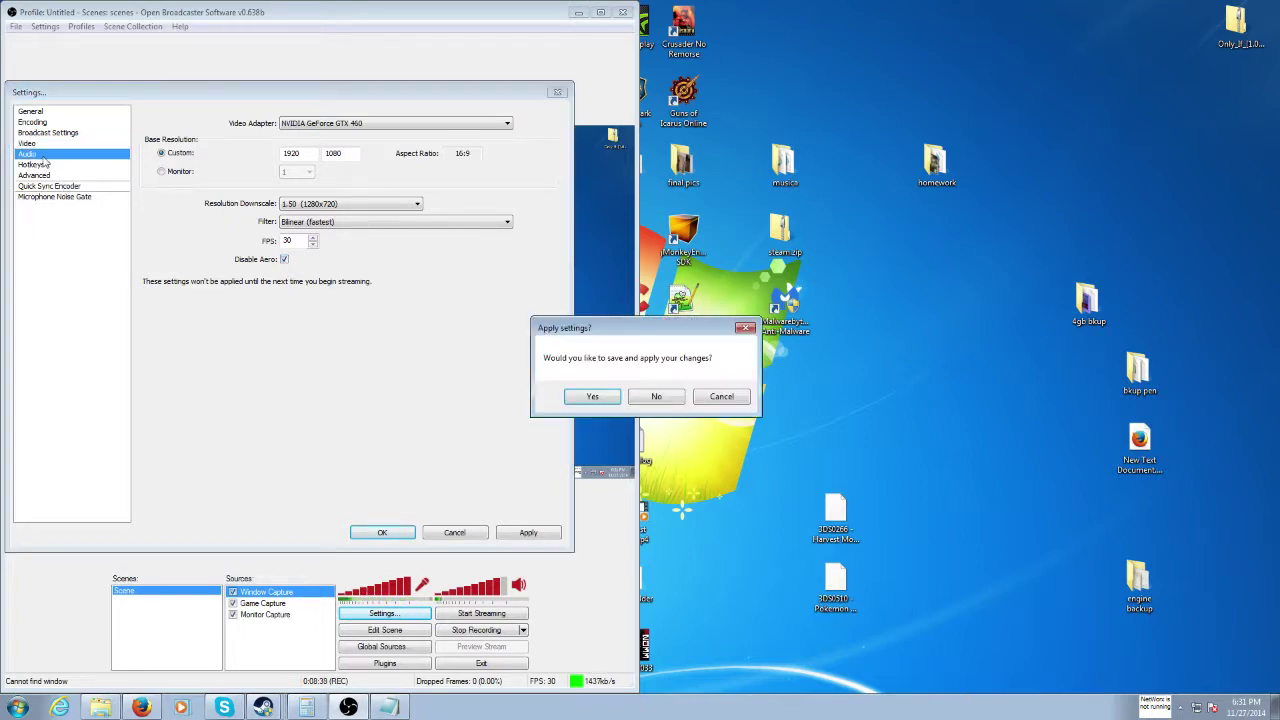
left_click(600, 400)
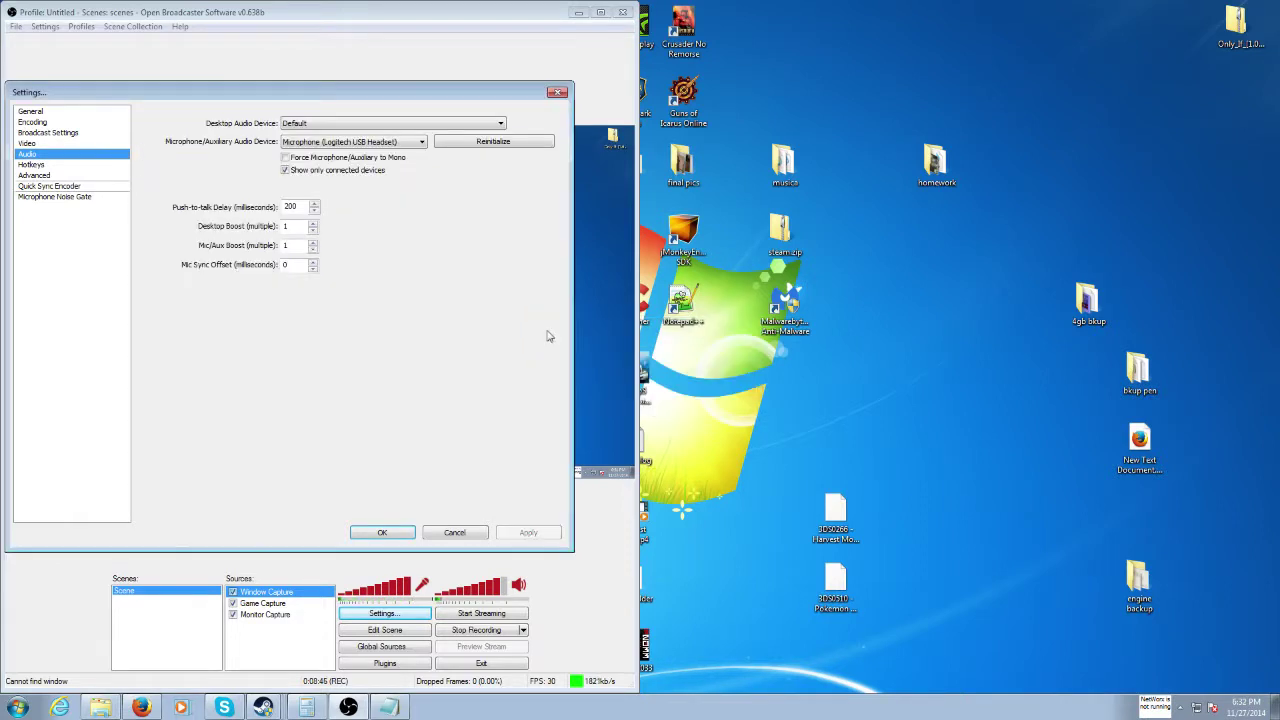
Step: Check the available desktop audio devices in the Audio settings, leaving Default selected
left_click(328, 128)
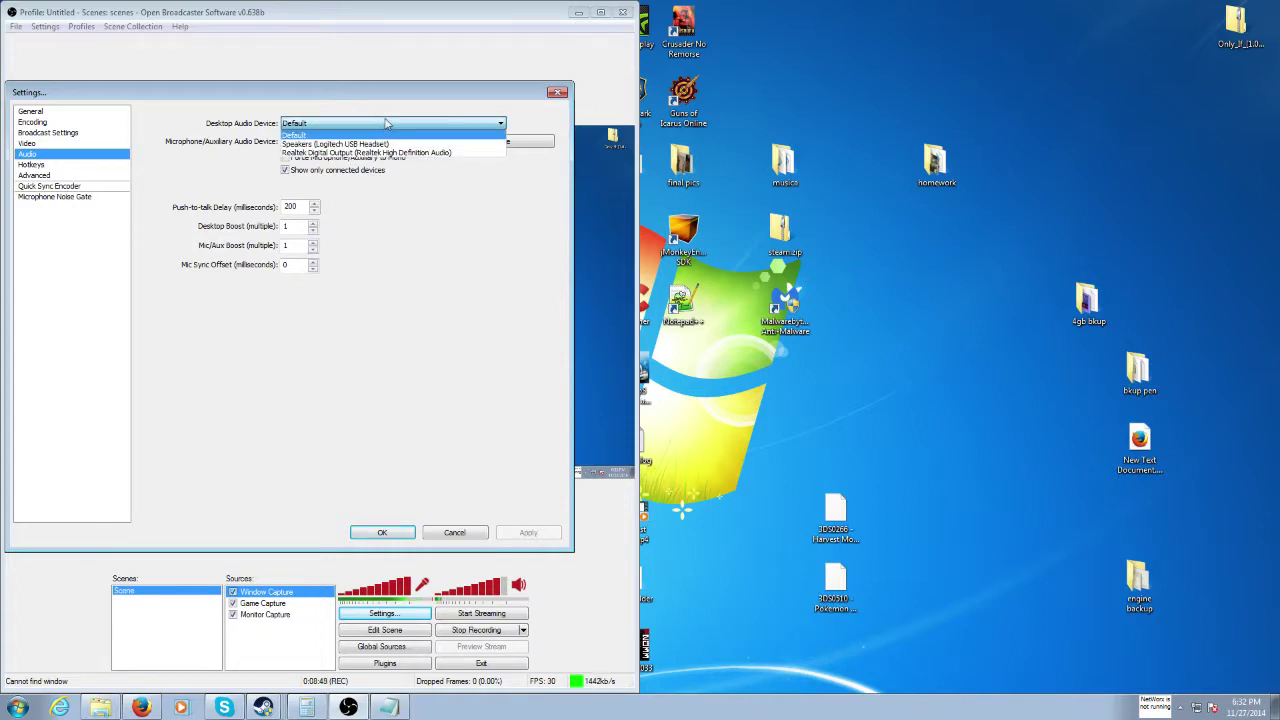
left_click(386, 122)
left_click(358, 122)
left_click(358, 122)
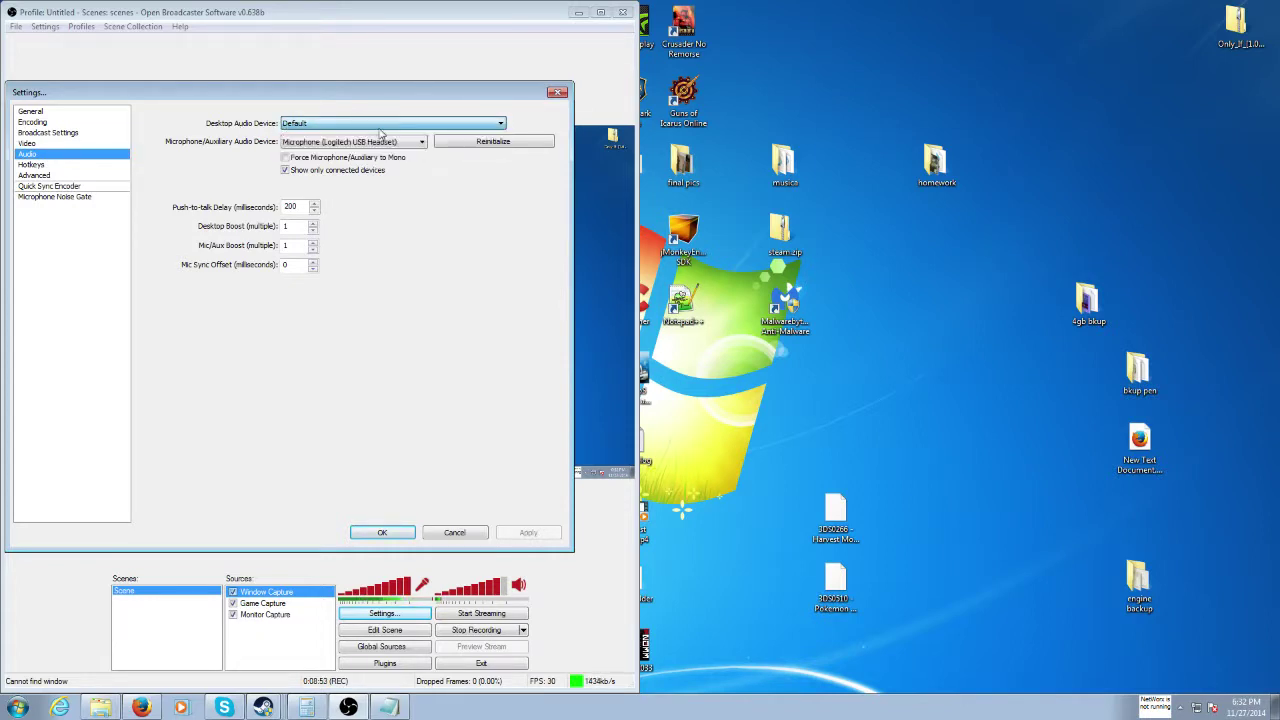
Step: Select Microphone (Logitech USB Headset) as the microphone/auxiliary audio device and save the audio settings
left_click(362, 142)
left_click(364, 171)
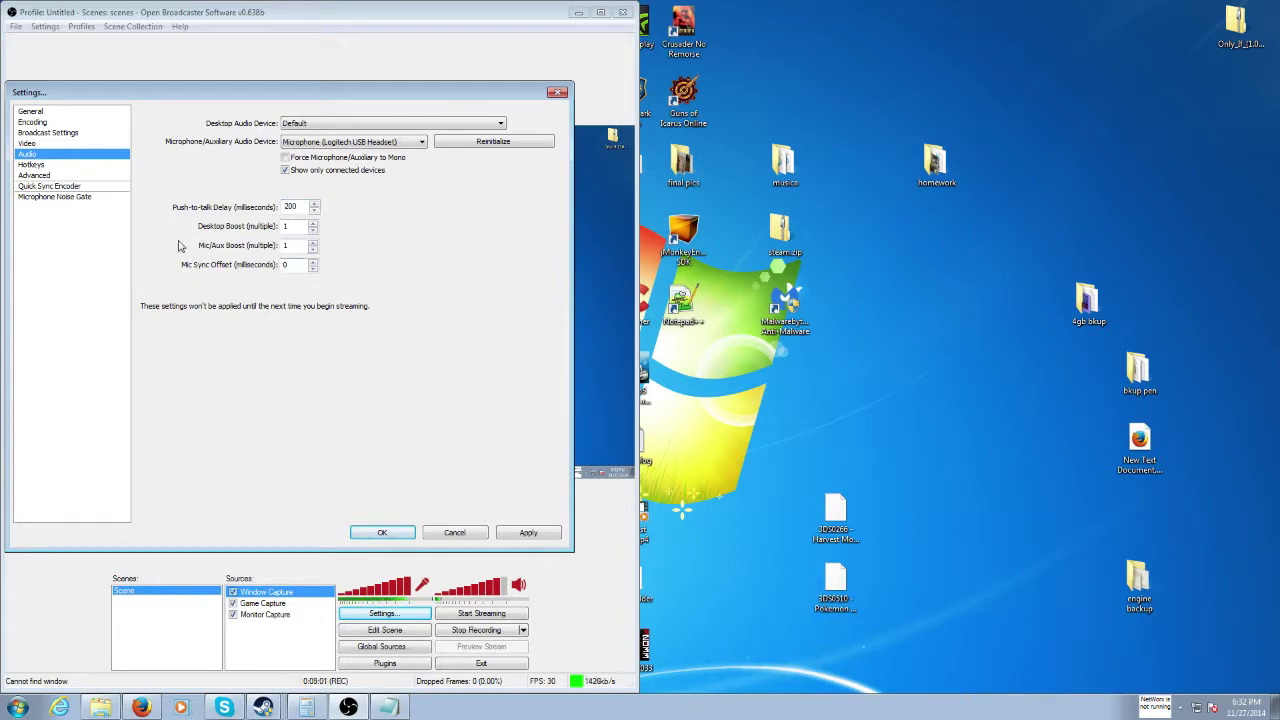
left_click(57, 166)
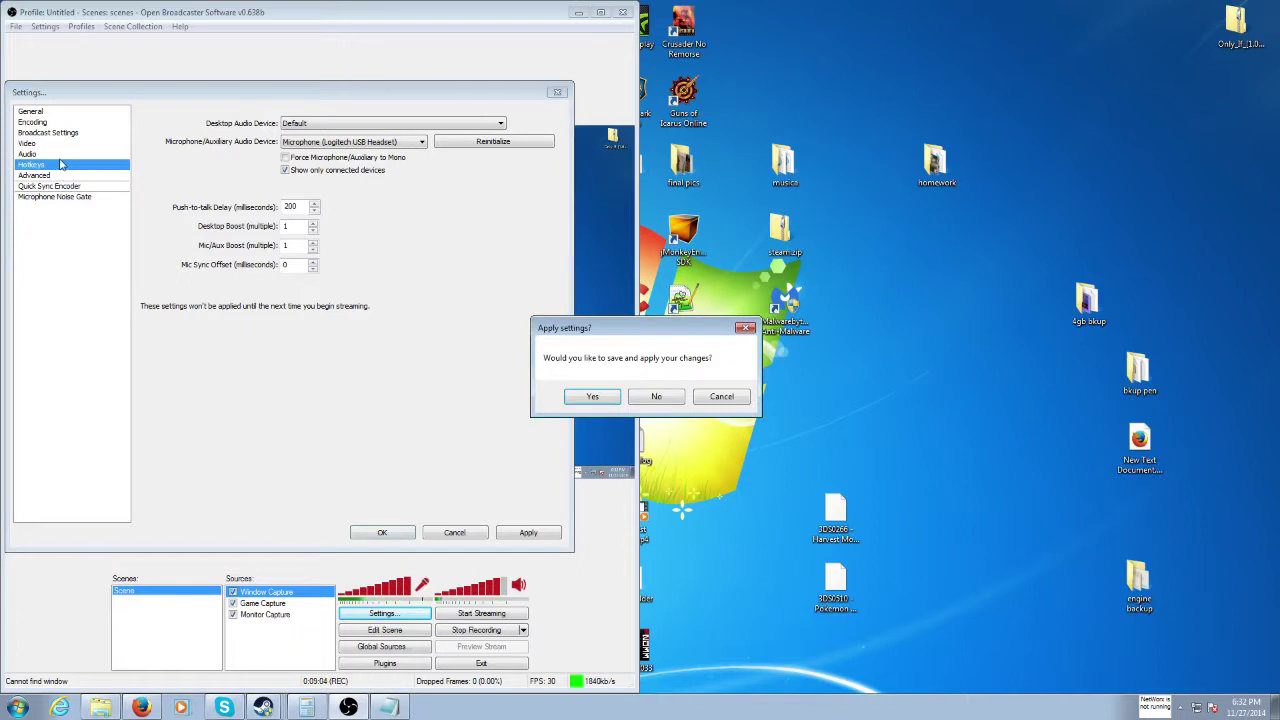
left_click(607, 401)
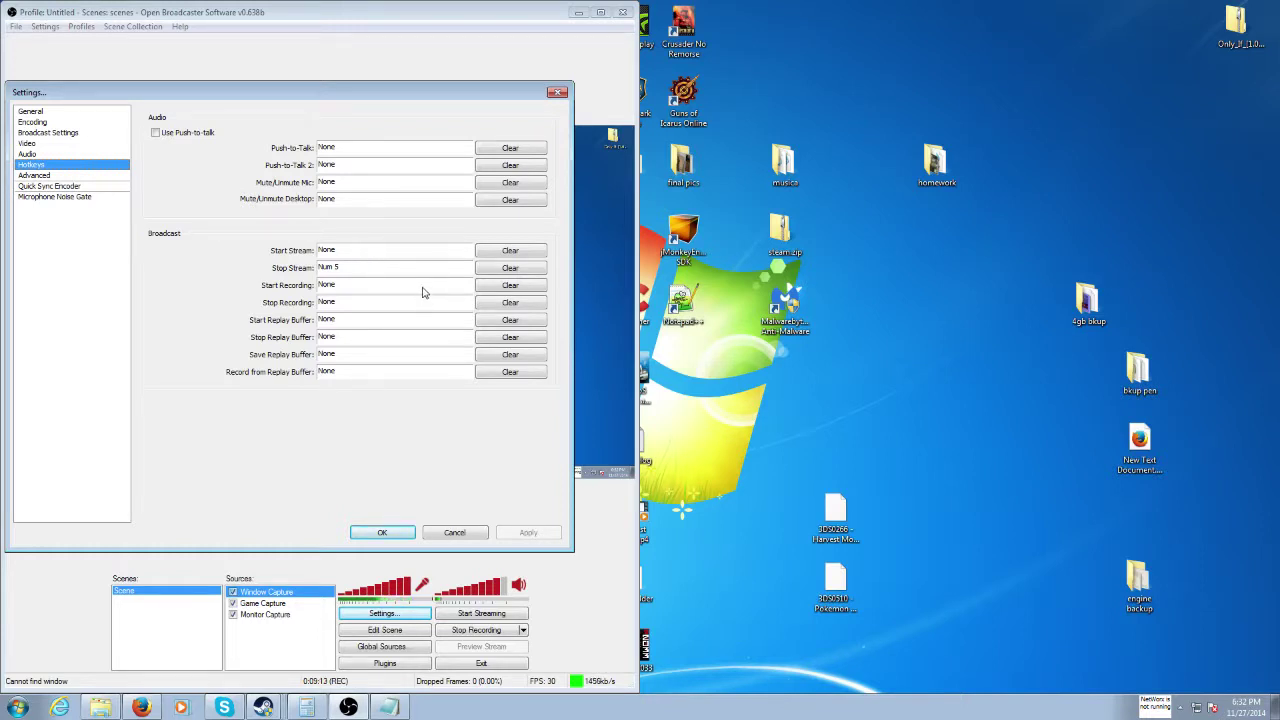
Step: Review the process priority classes in the Advanced settings and select High
left_click(54, 176)
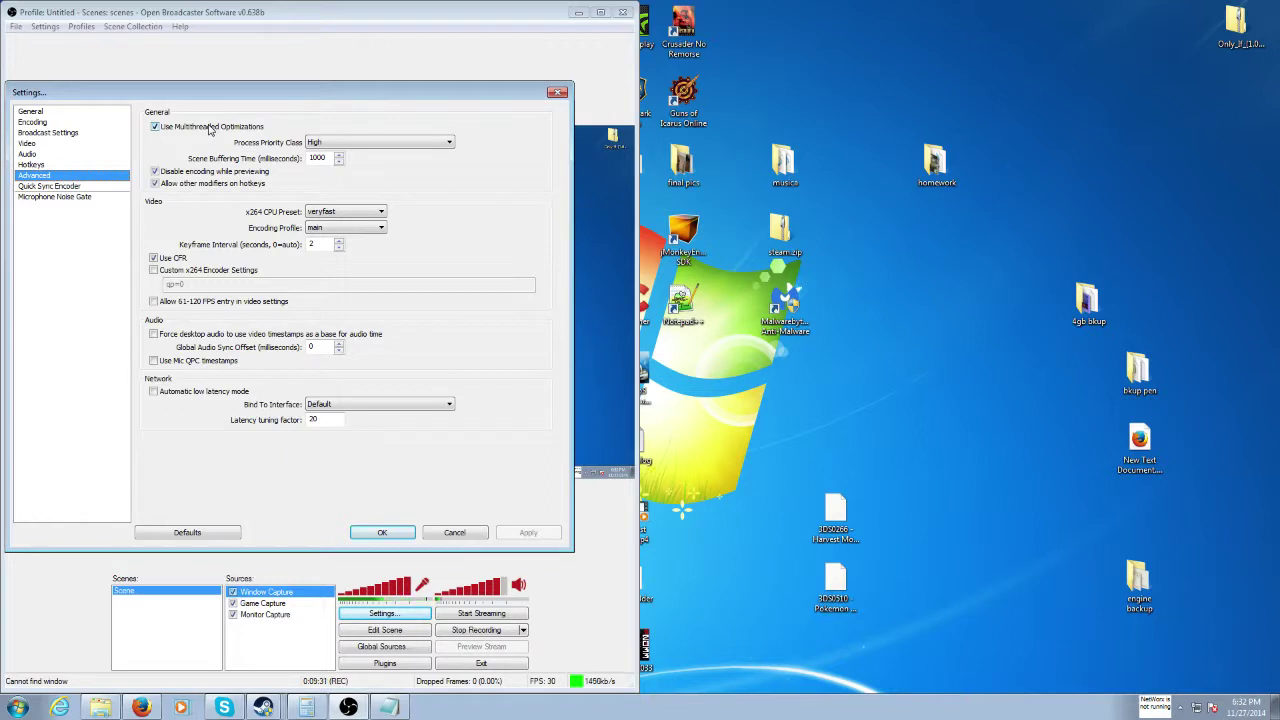
left_click(357, 141)
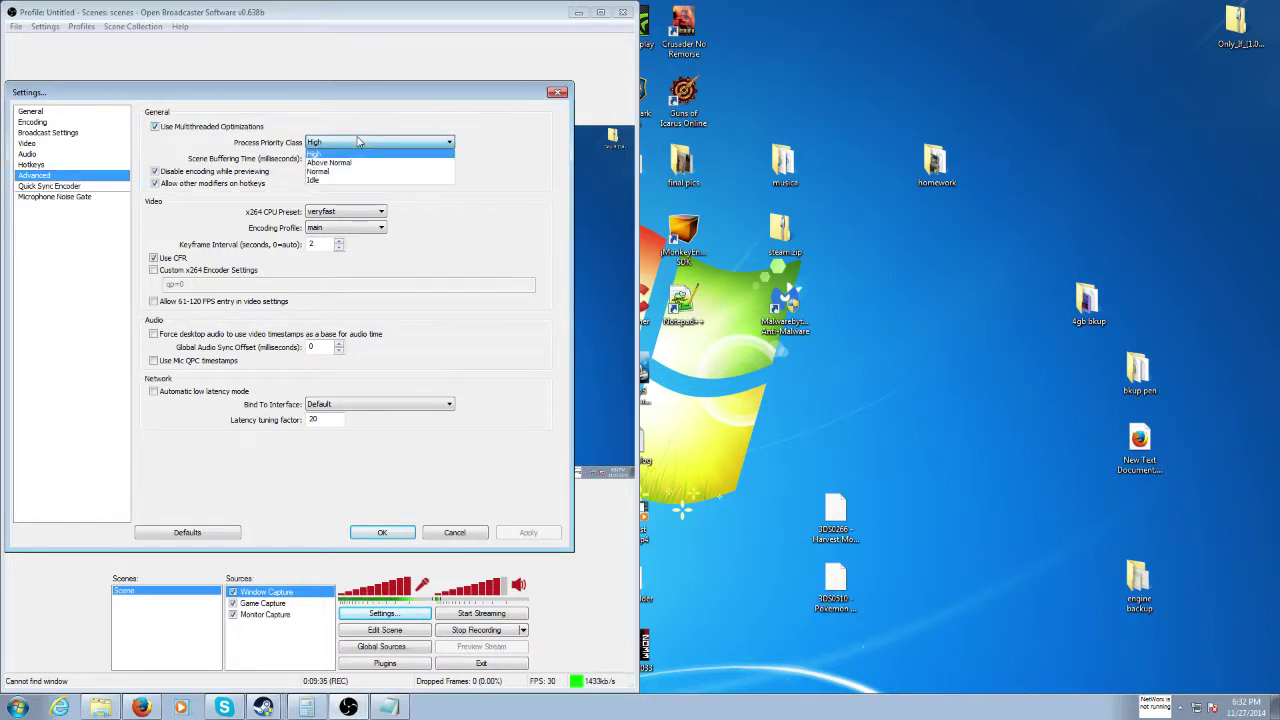
left_click(357, 141)
left_click(357, 141)
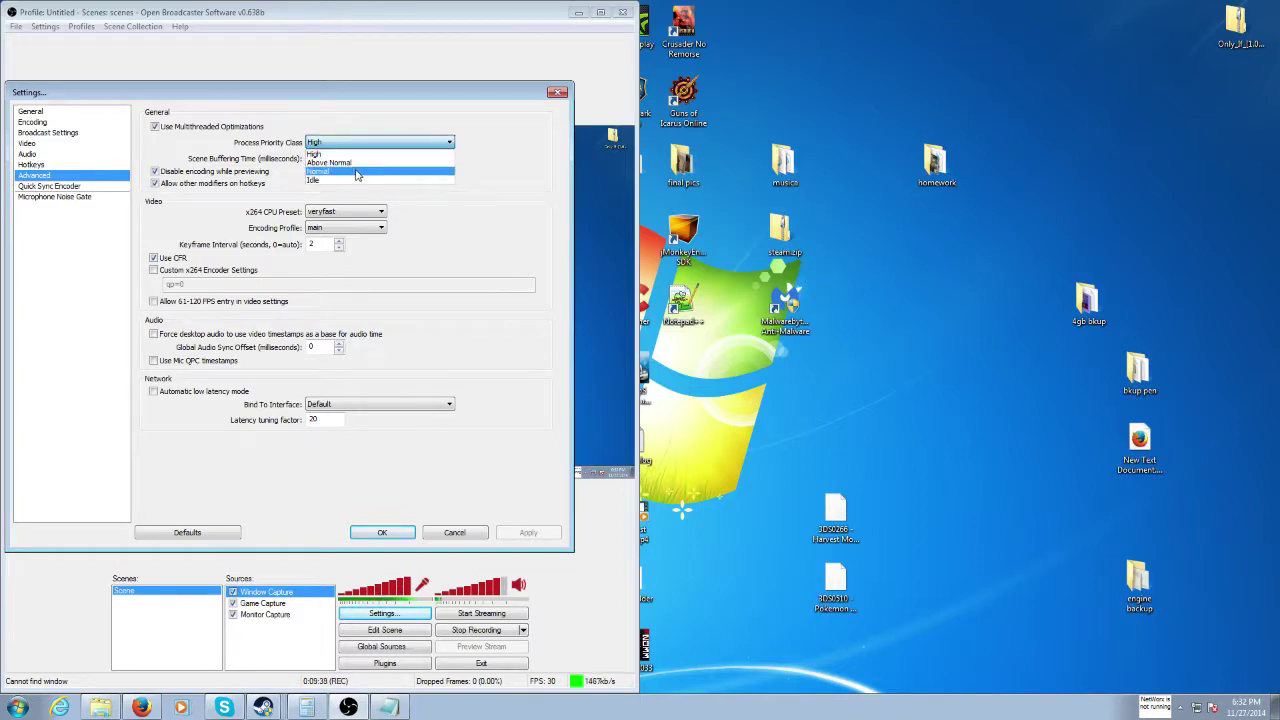
left_click(318, 152)
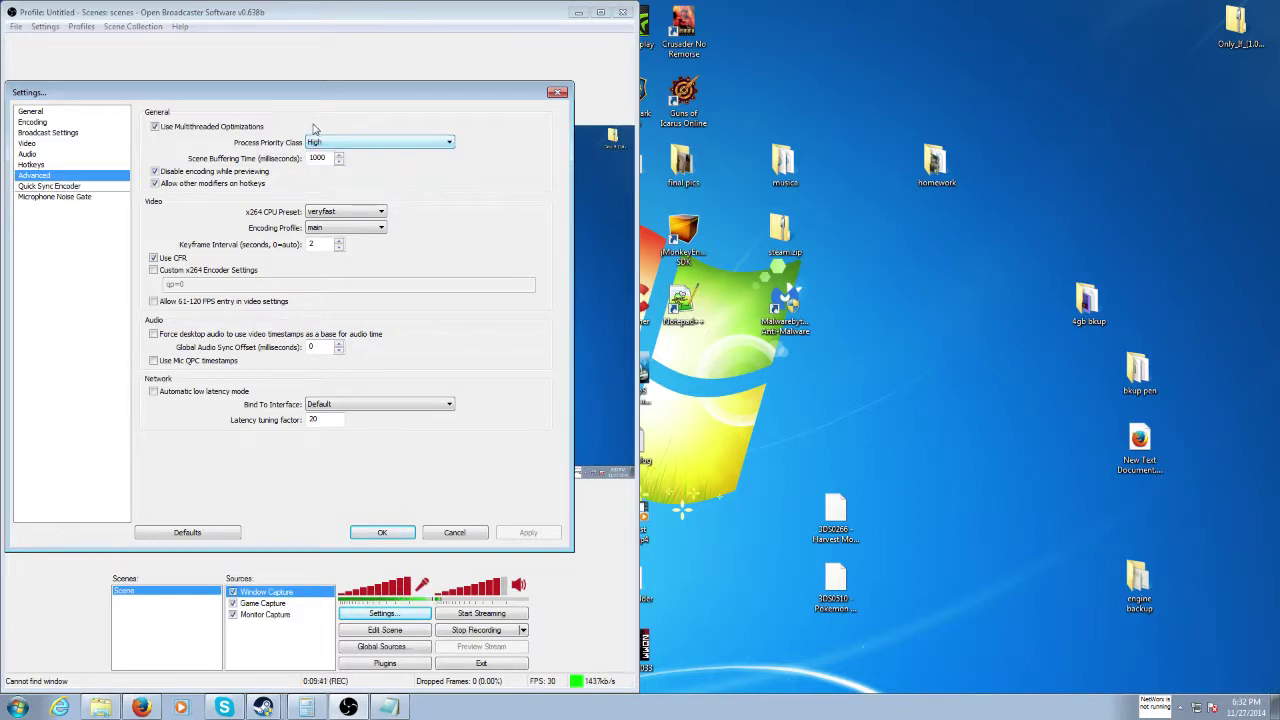
Step: Toggle Use Multithreaded Optimizations off and back on
left_click(237, 130)
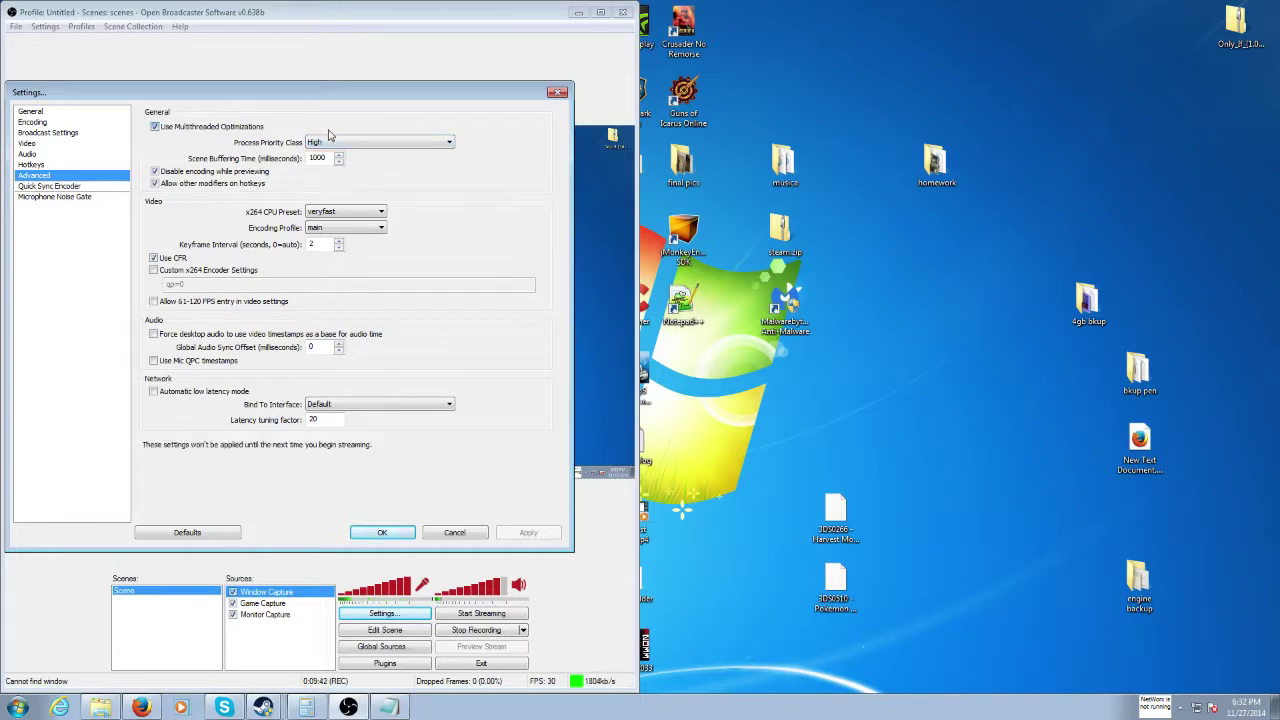
left_click(237, 130)
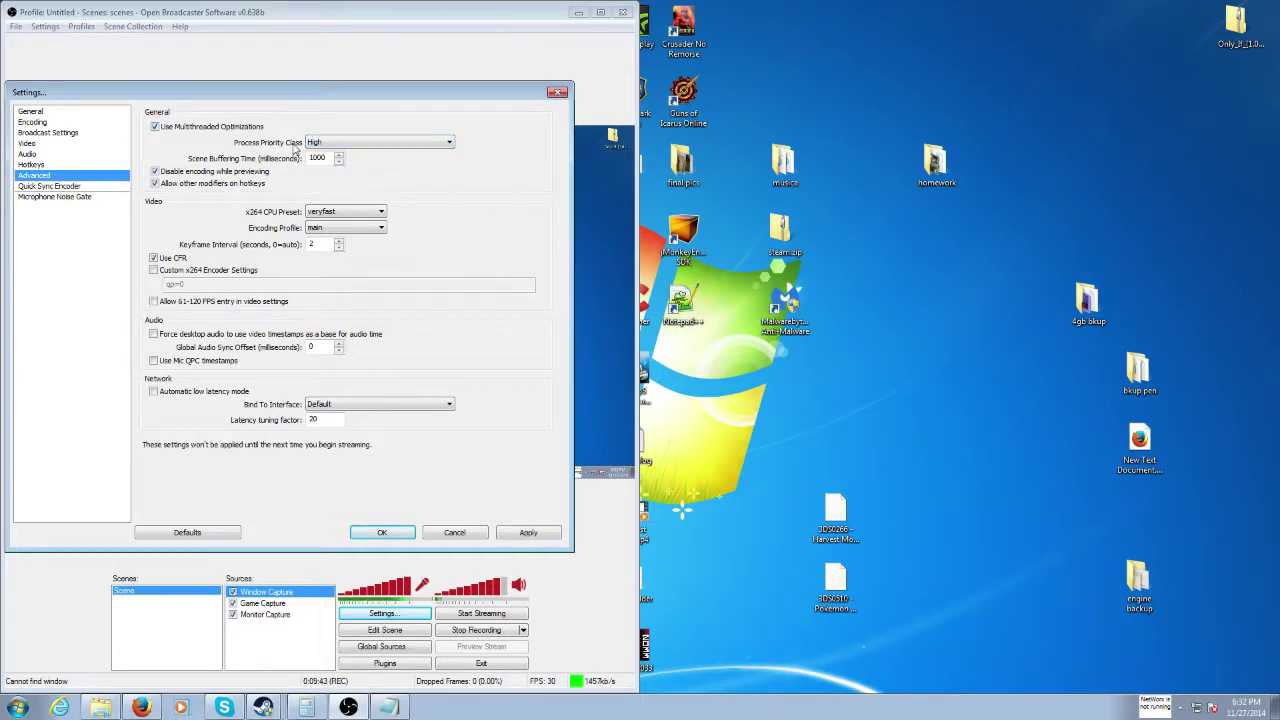
left_click(227, 130)
left_click(229, 131)
Step: Review the x264 CPU Preset choices in the Advanced settings, leaving veryfast selected
left_click(325, 157)
left_click(337, 214)
left_click(350, 218)
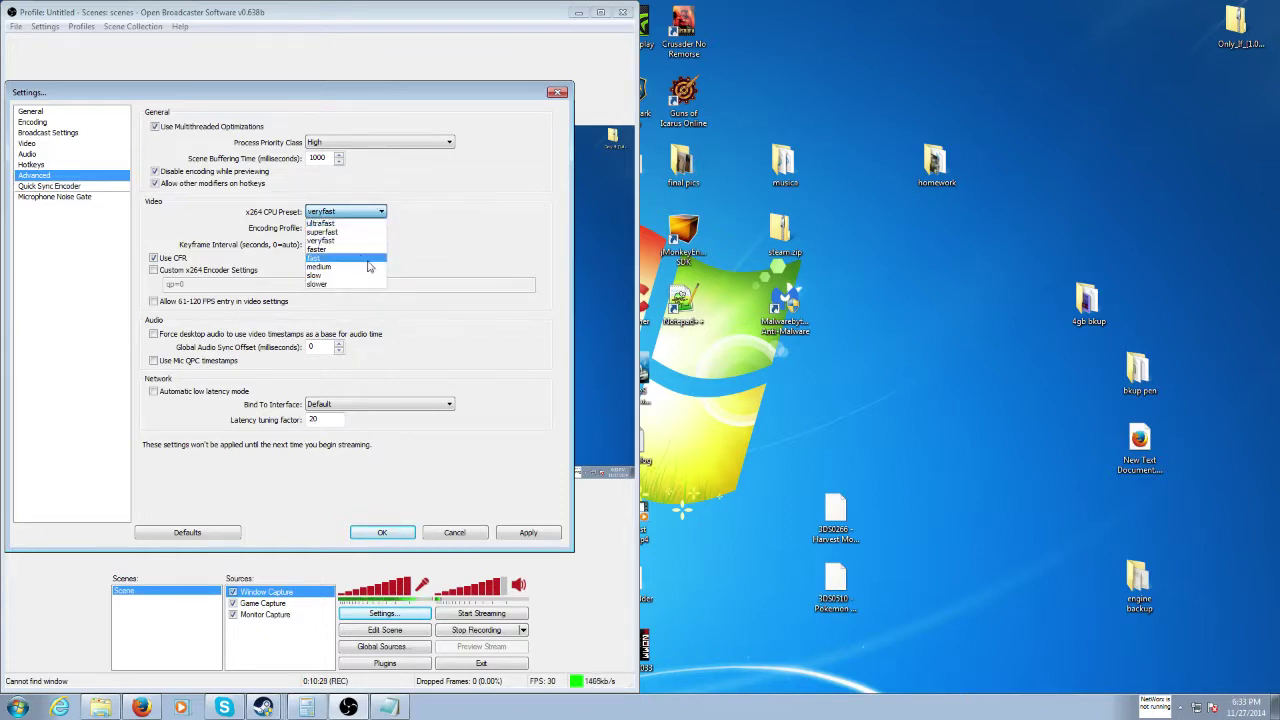
left_click(466, 215)
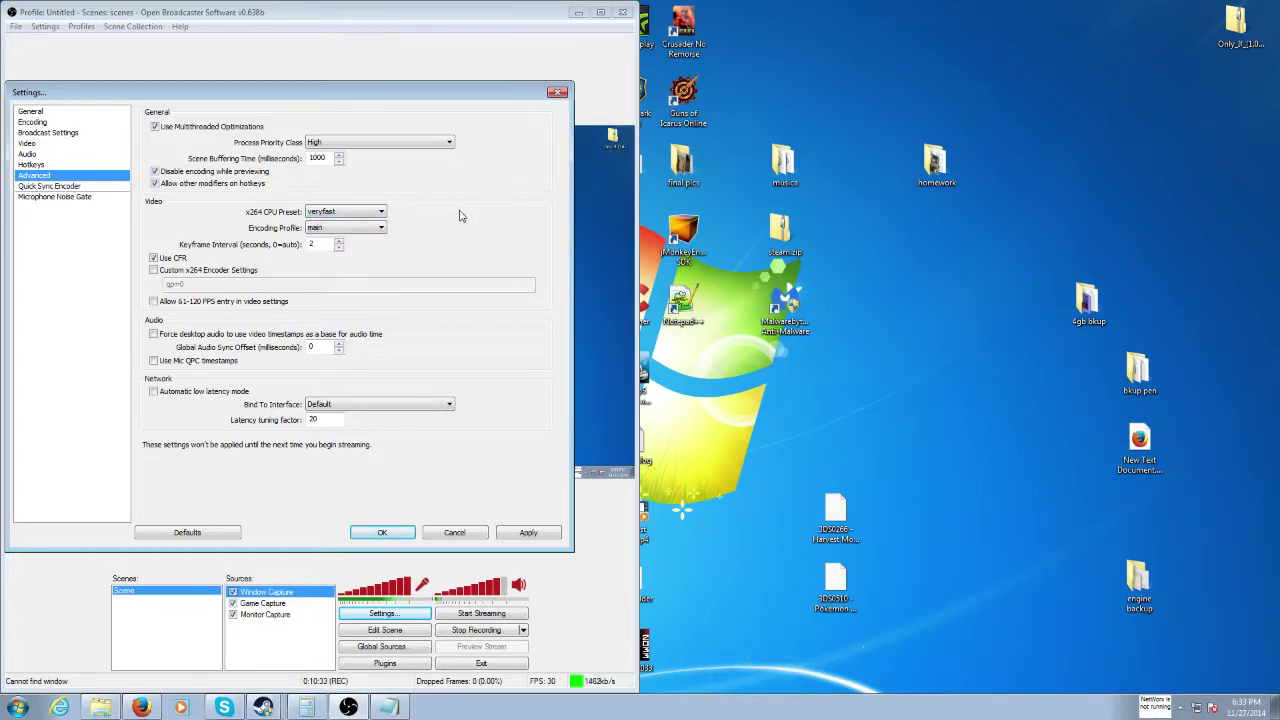
left_click(362, 212)
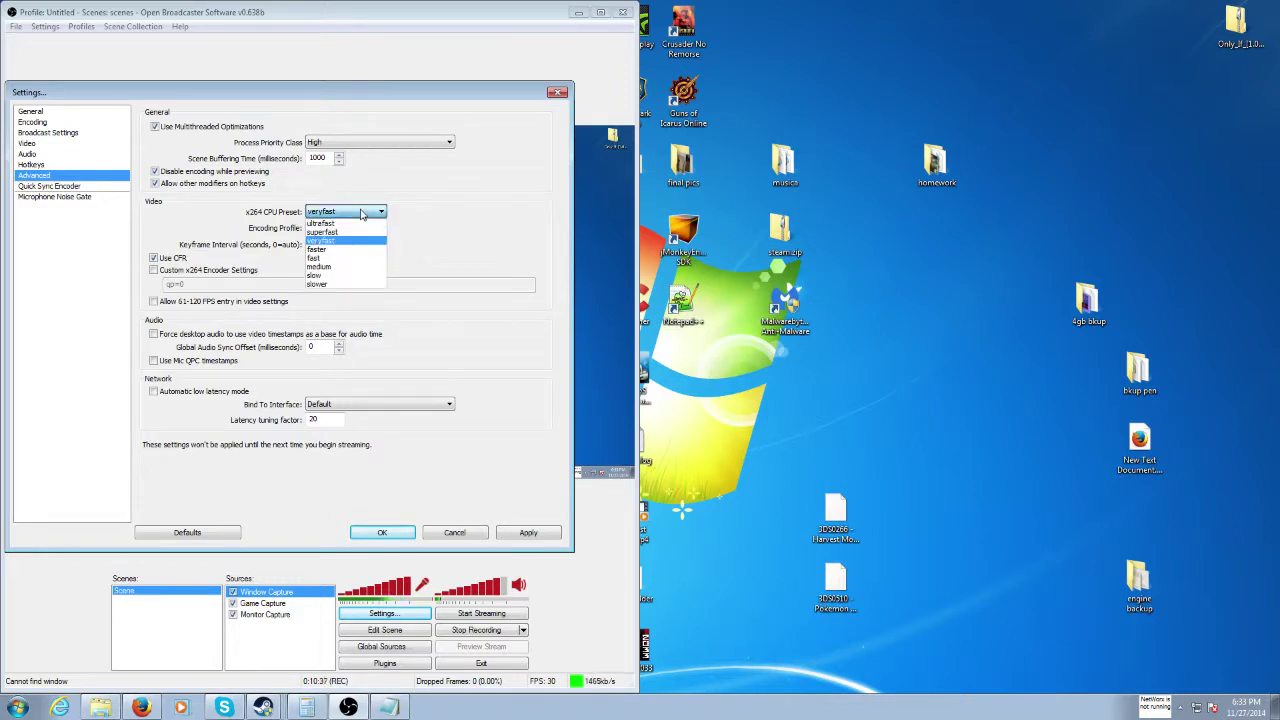
left_click(362, 212)
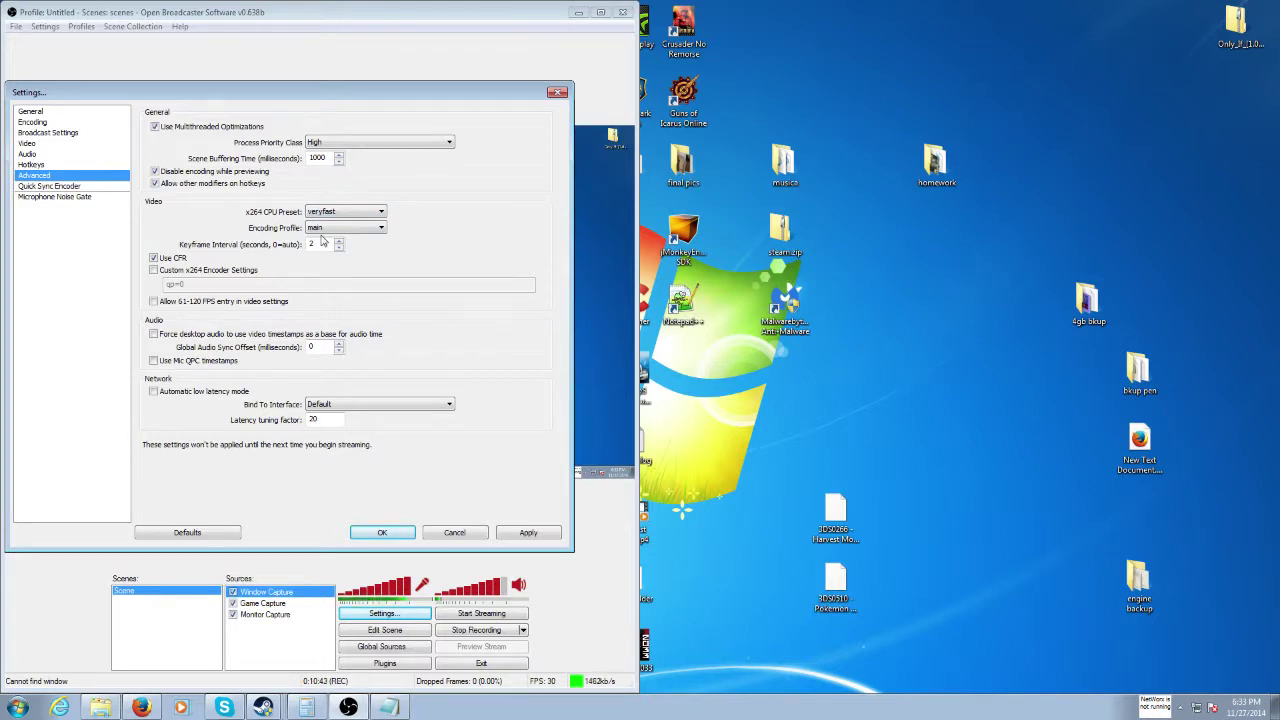
Step: Save and apply the Advanced changes while switching to the Quick Sync Encoder settings
left_click(50, 186)
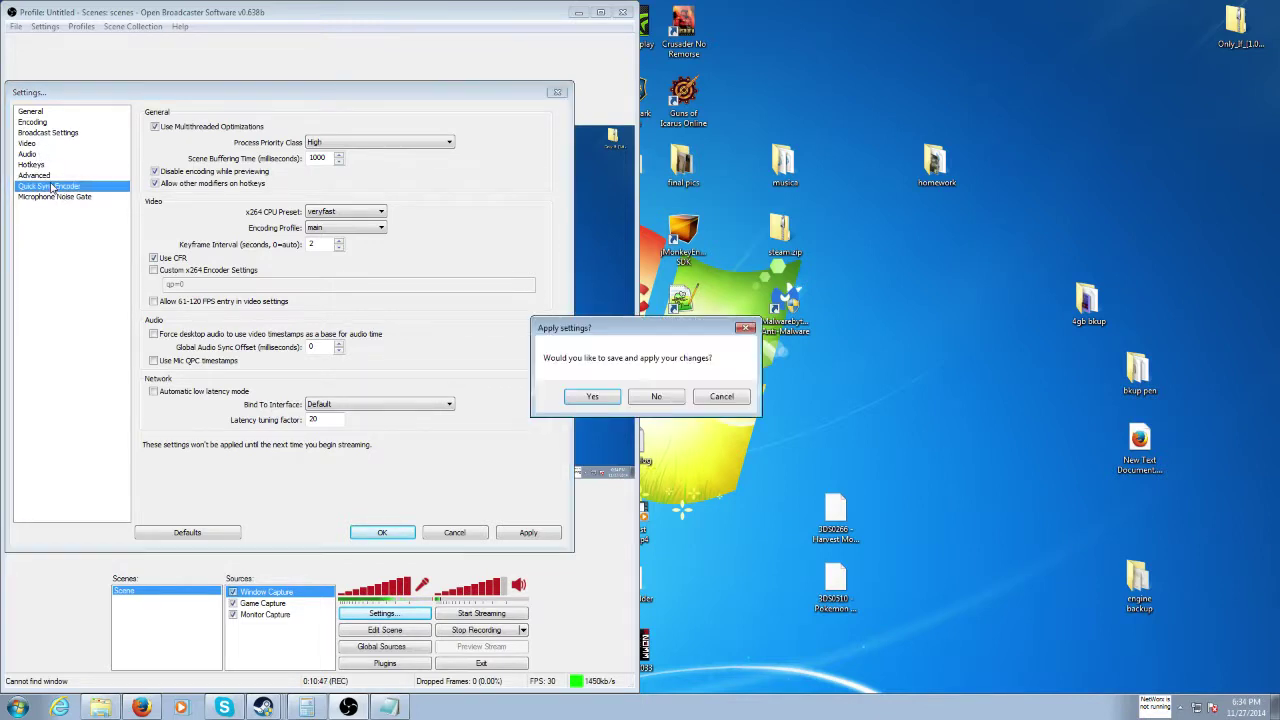
left_click(592, 396)
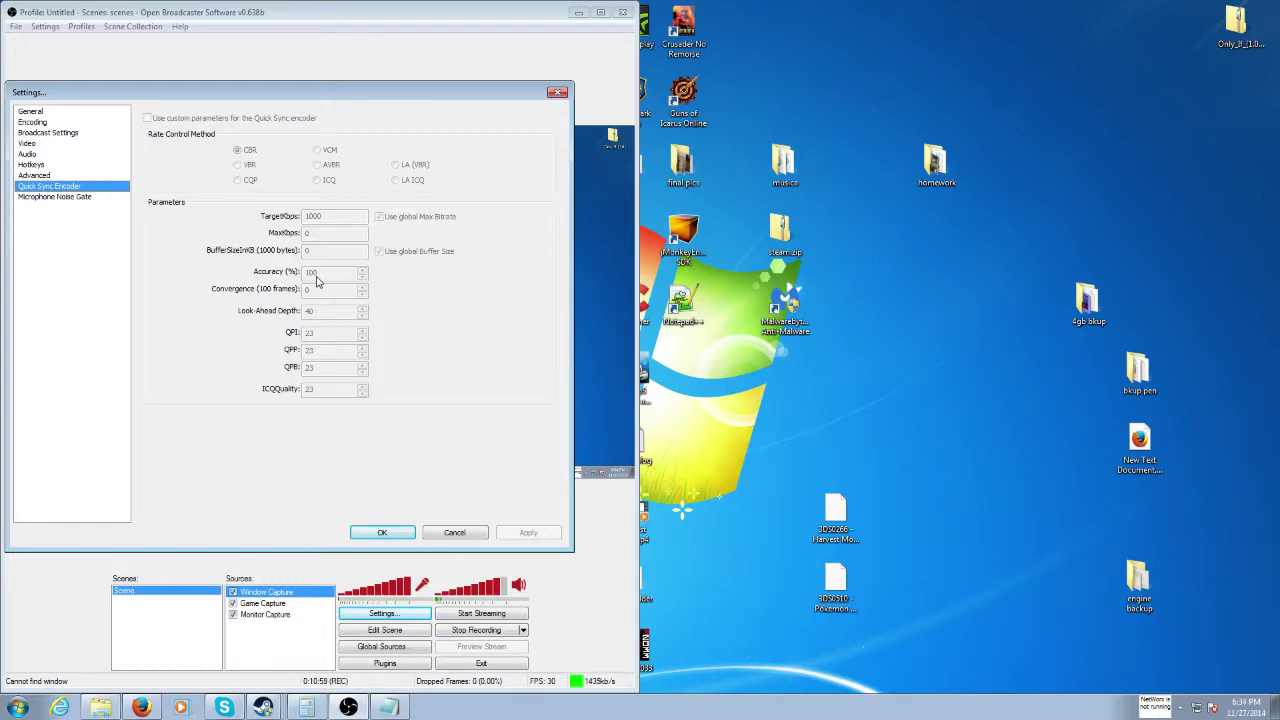
Step: Review the General, Encoding, Broadcast, Video, Audio, Hotkeys and Advanced settings pages, ending at the Max Bitrate value in Encoding
left_click(40, 154)
left_click(38, 165)
left_click(40, 175)
left_click(50, 187)
left_click(33, 155)
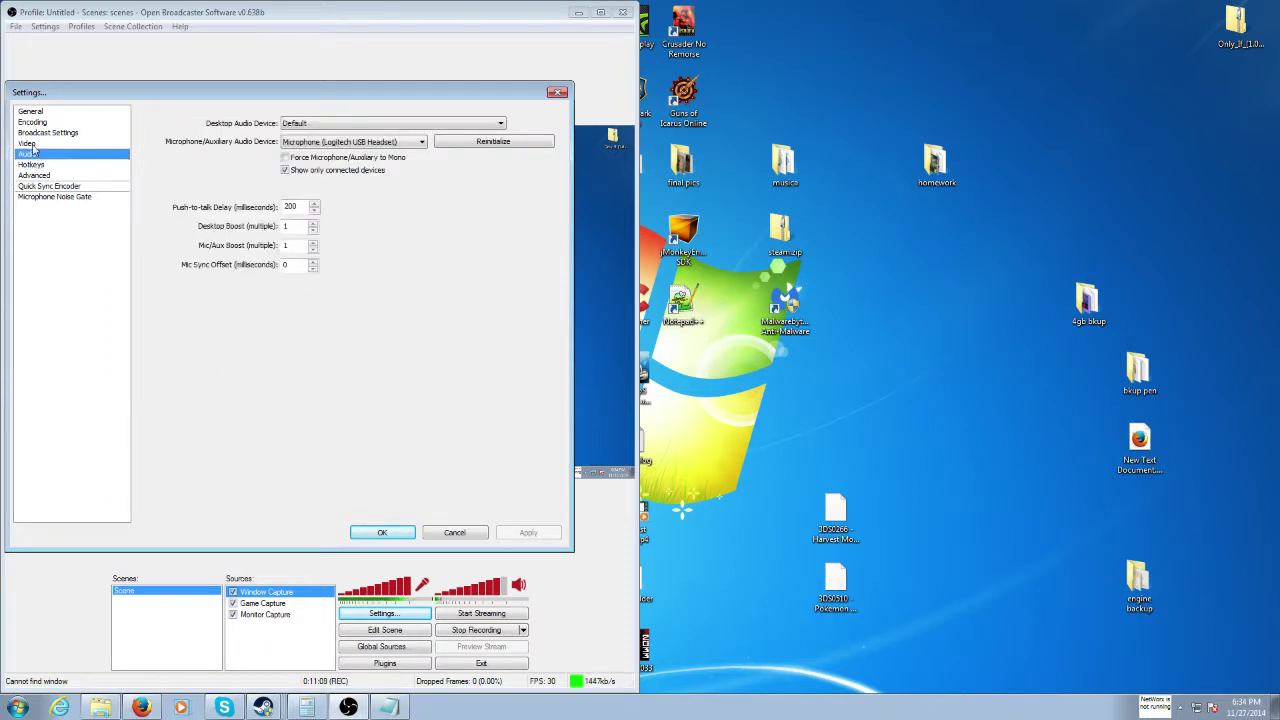
left_click(34, 145)
left_click(40, 132)
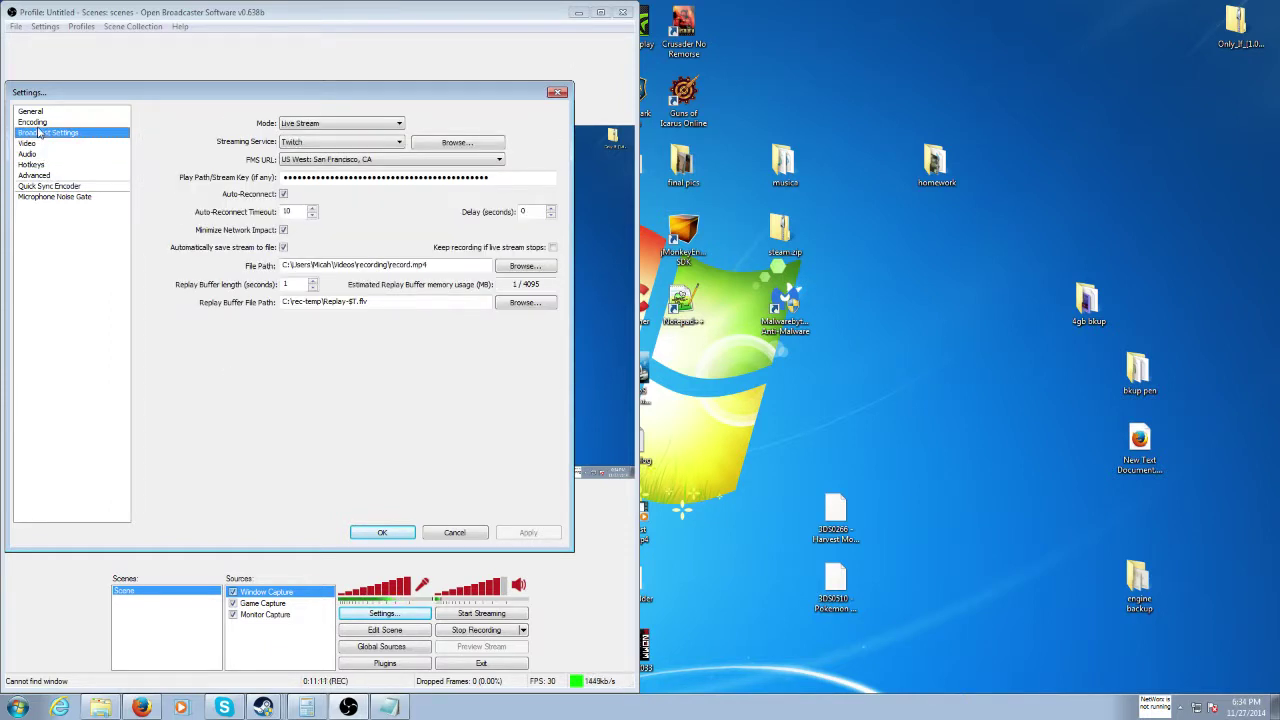
left_click(38, 122)
left_click(32, 111)
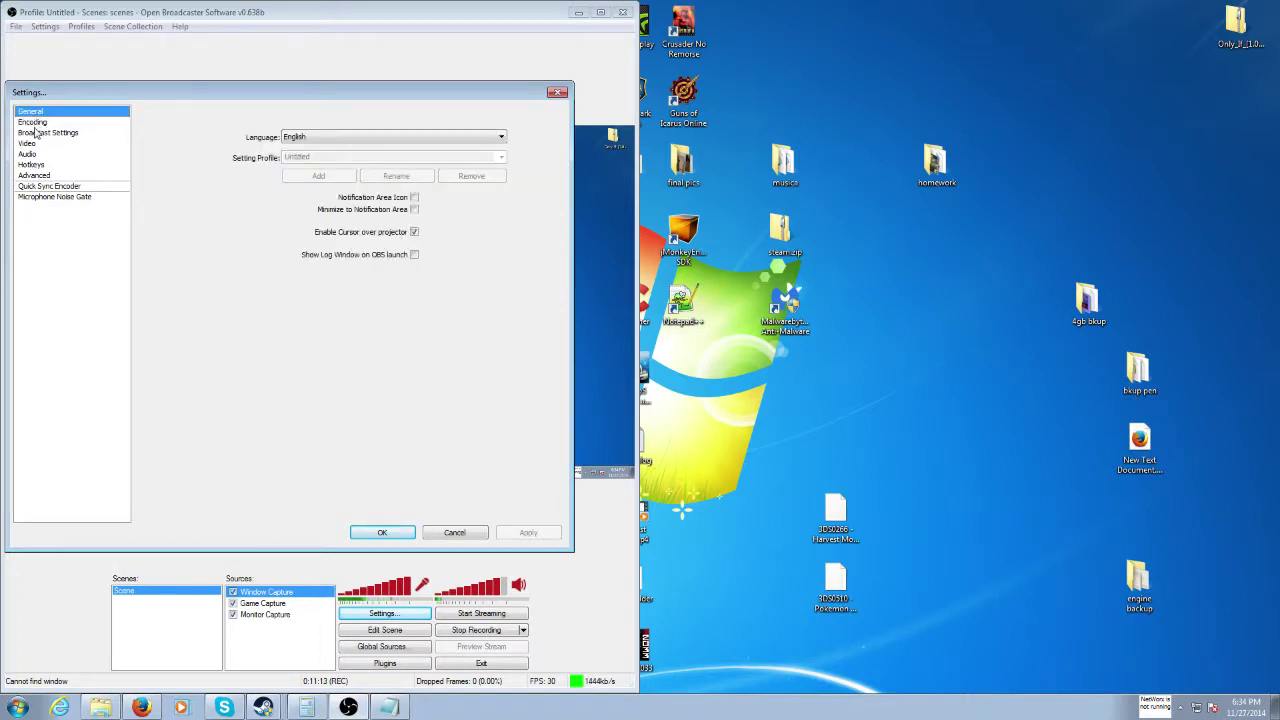
left_click(38, 132)
left_click(33, 155)
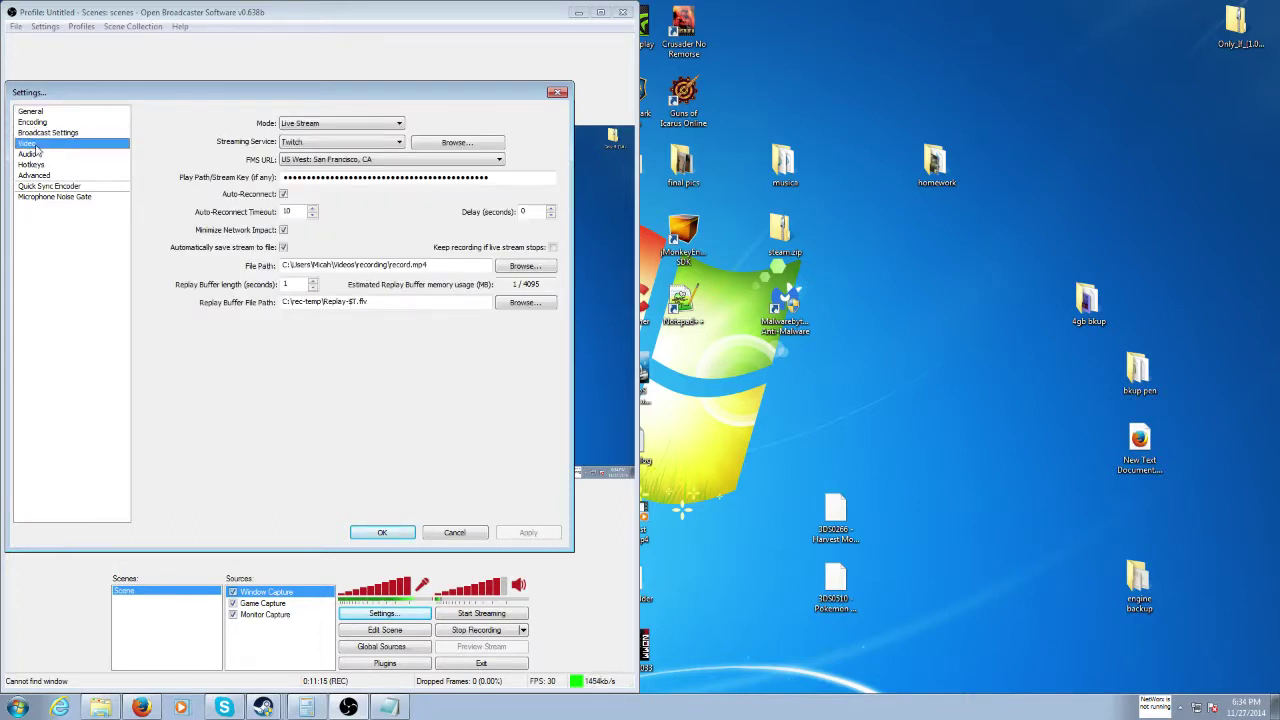
left_click(40, 144)
left_click(42, 153)
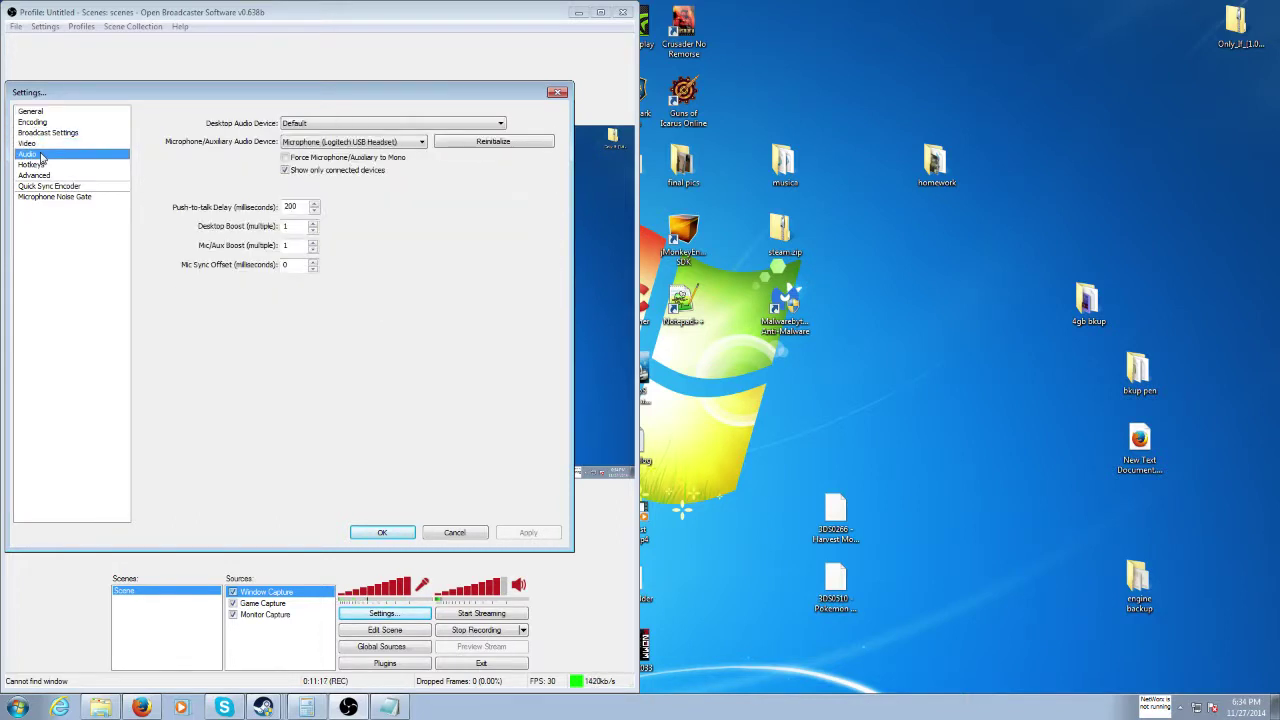
left_click(38, 164)
left_click(44, 144)
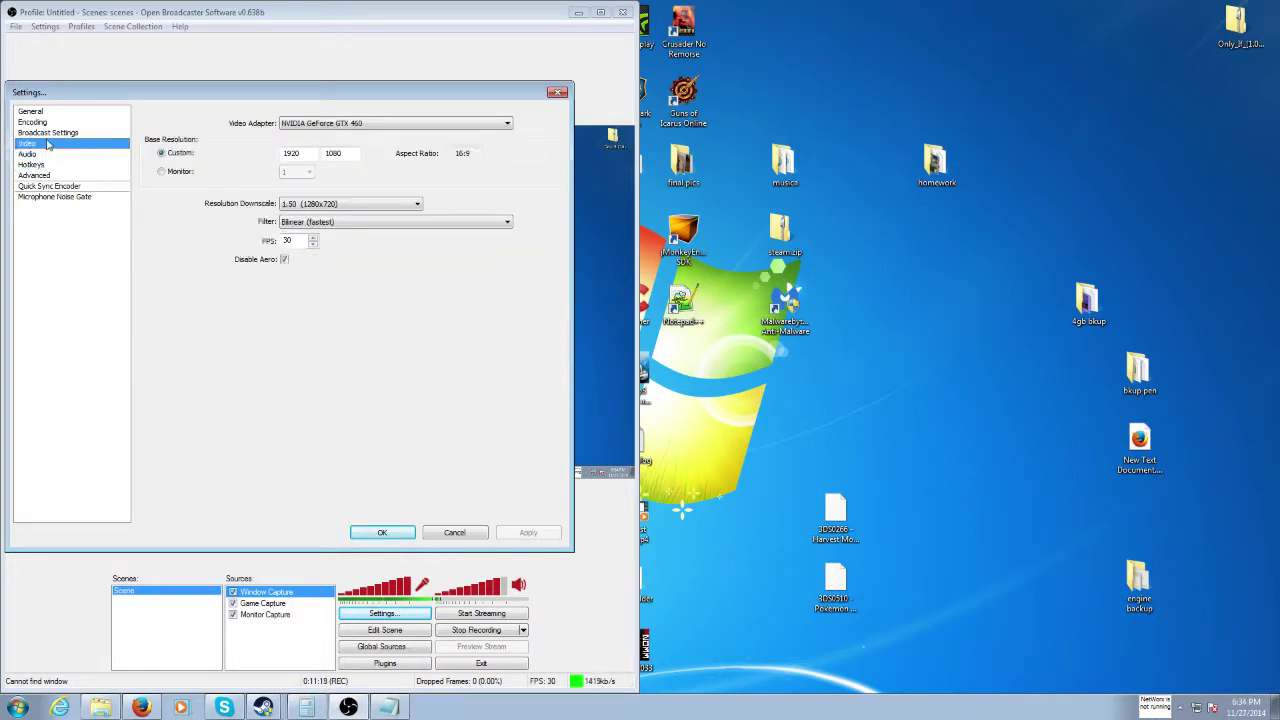
left_click(50, 132)
left_click(52, 122)
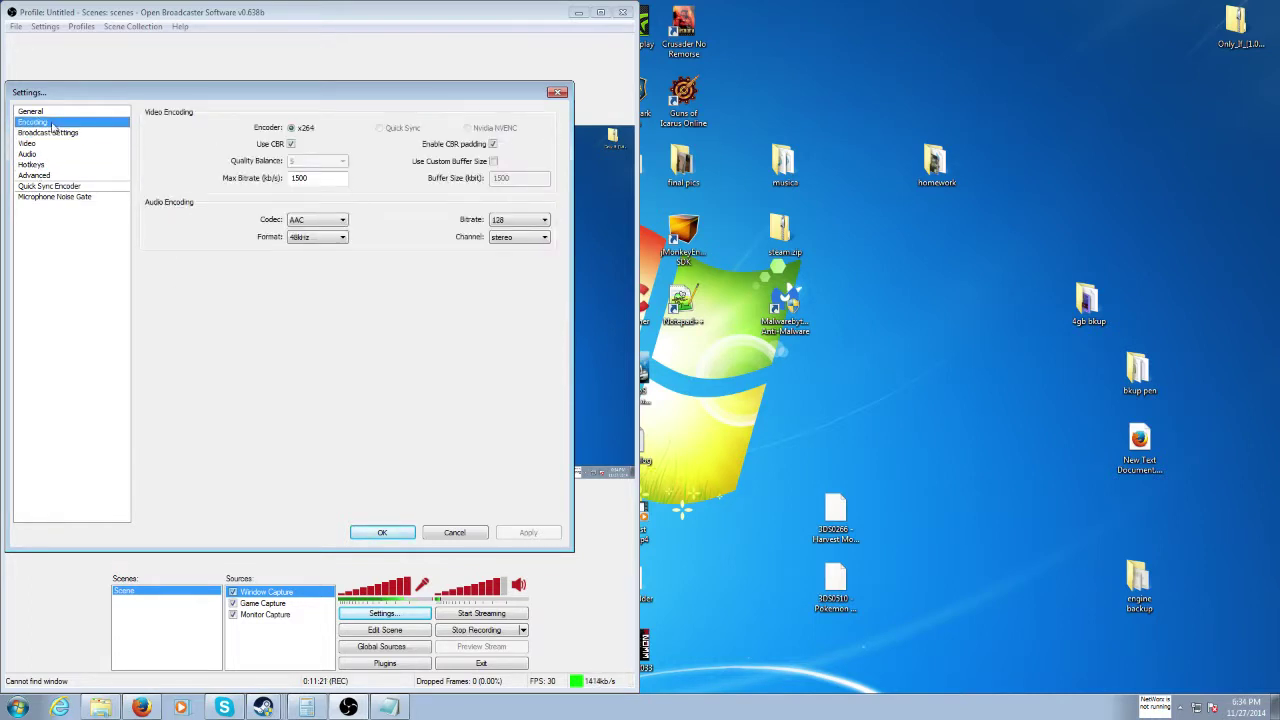
double_click(308, 178)
Step: Recheck the x264 CPU Preset choices in the Advanced settings, keep veryfast, and close the settings with OK
left_click(28, 166)
left_click(30, 175)
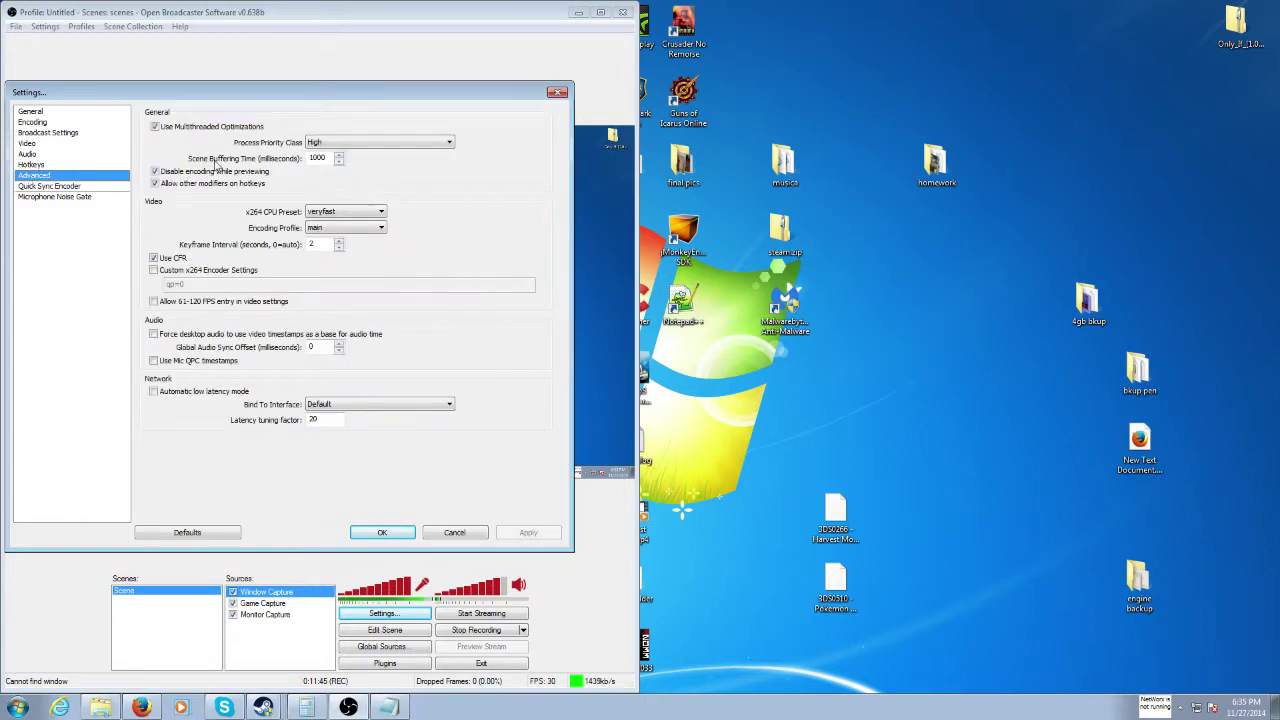
left_click(367, 211)
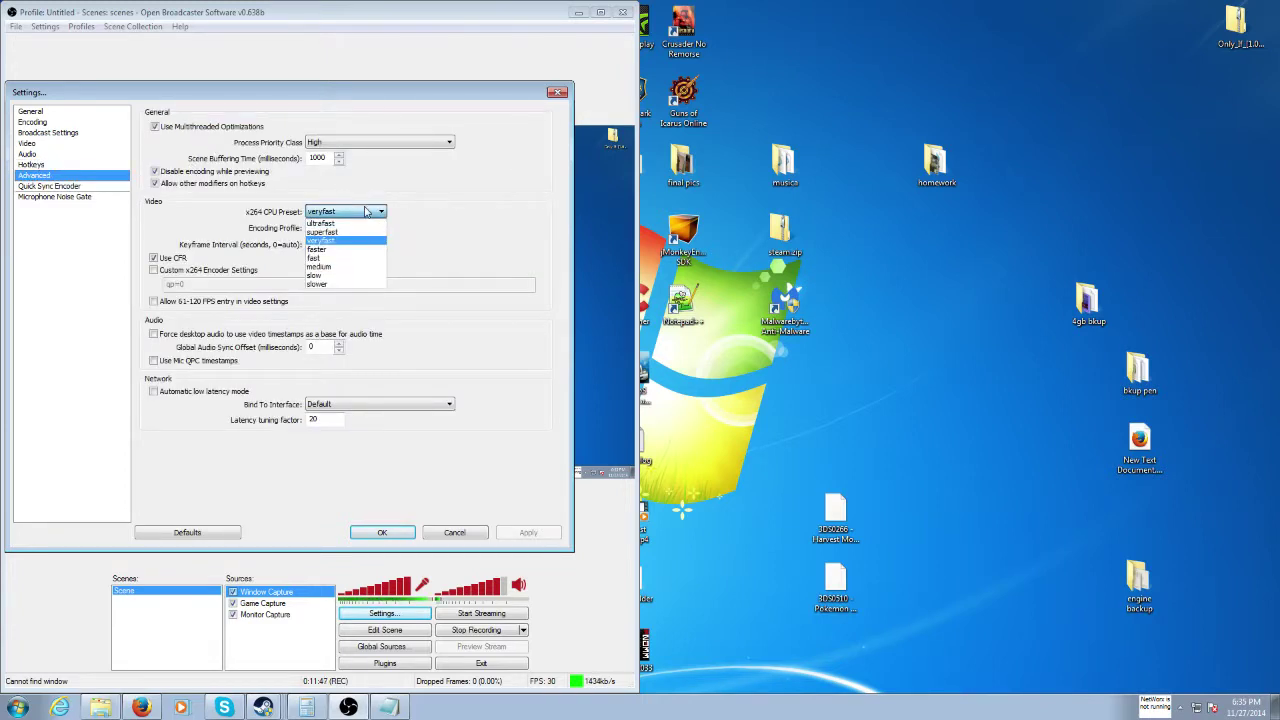
left_click(368, 212)
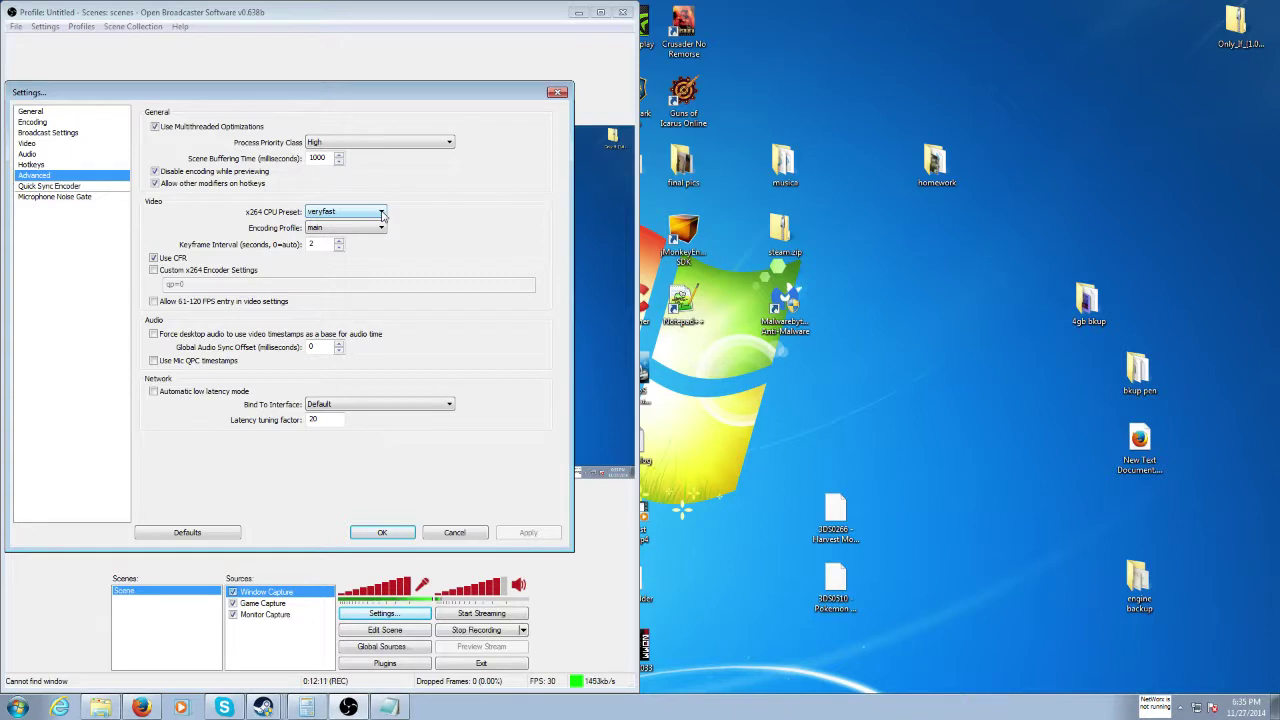
left_click(381, 532)
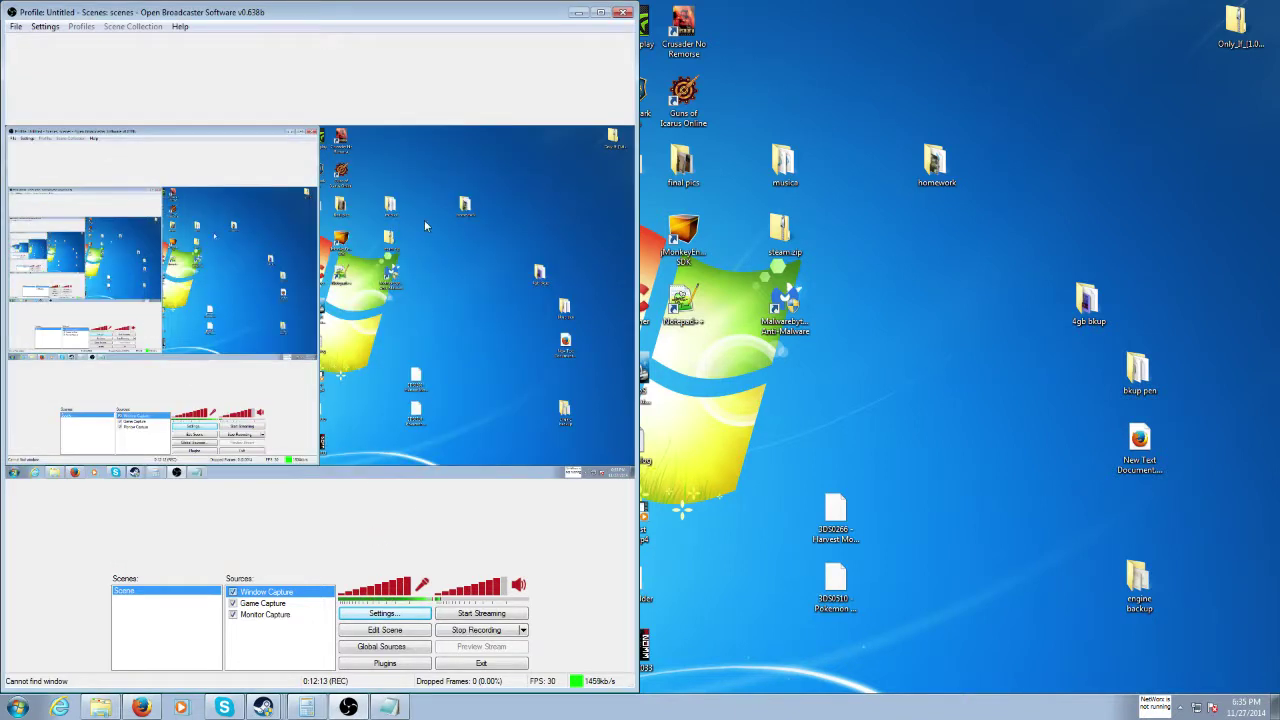
Step: Examine the general preview options and the position and size commands for the Window Capture source
left_click(45, 27)
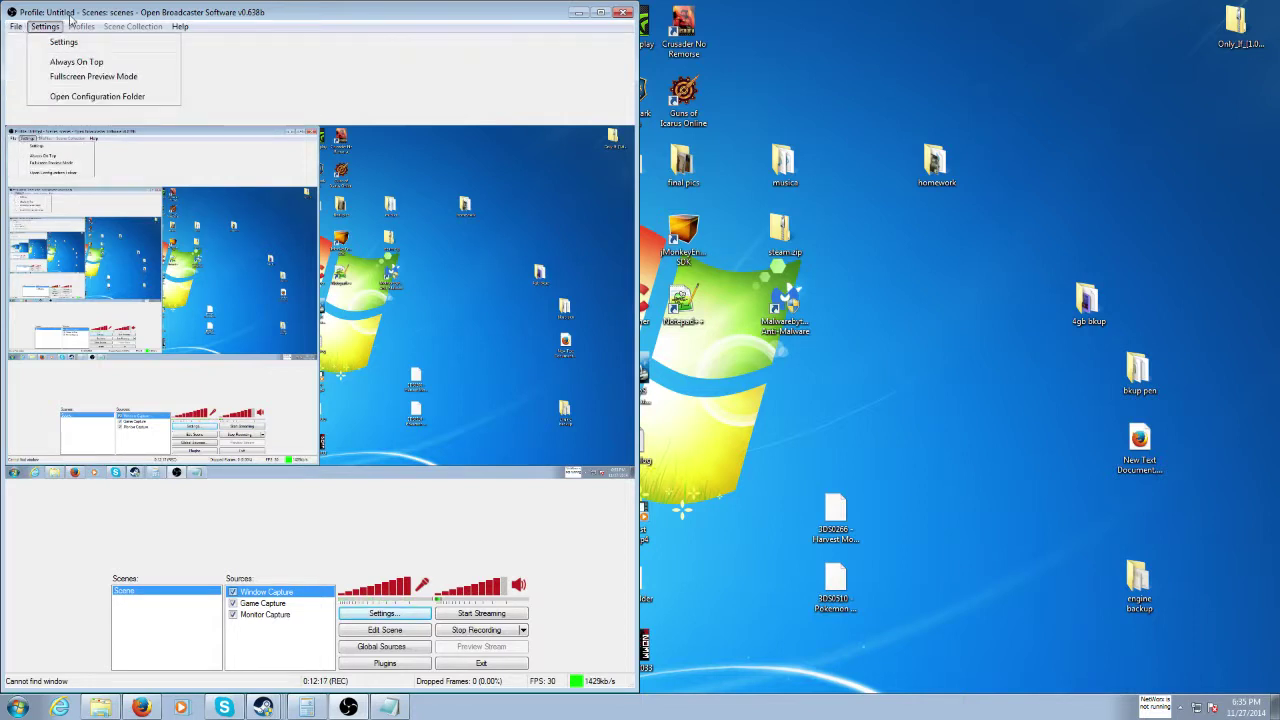
left_click(70, 18)
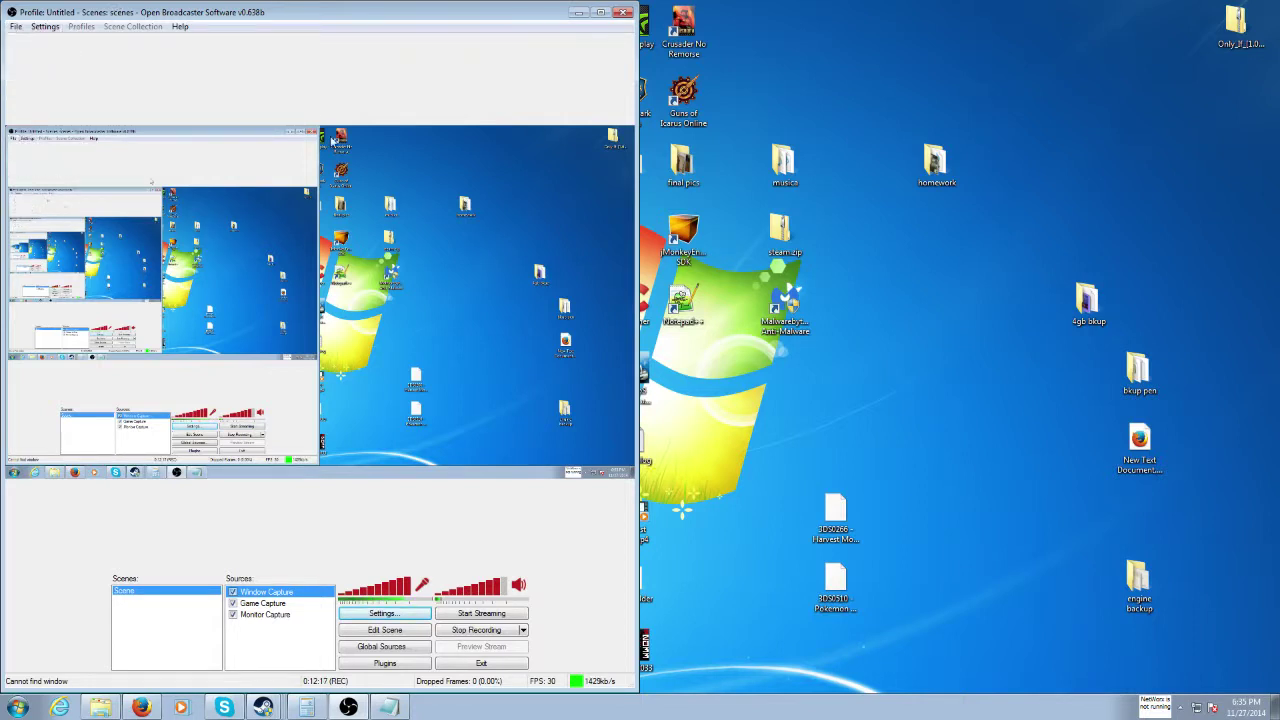
right_click(367, 343)
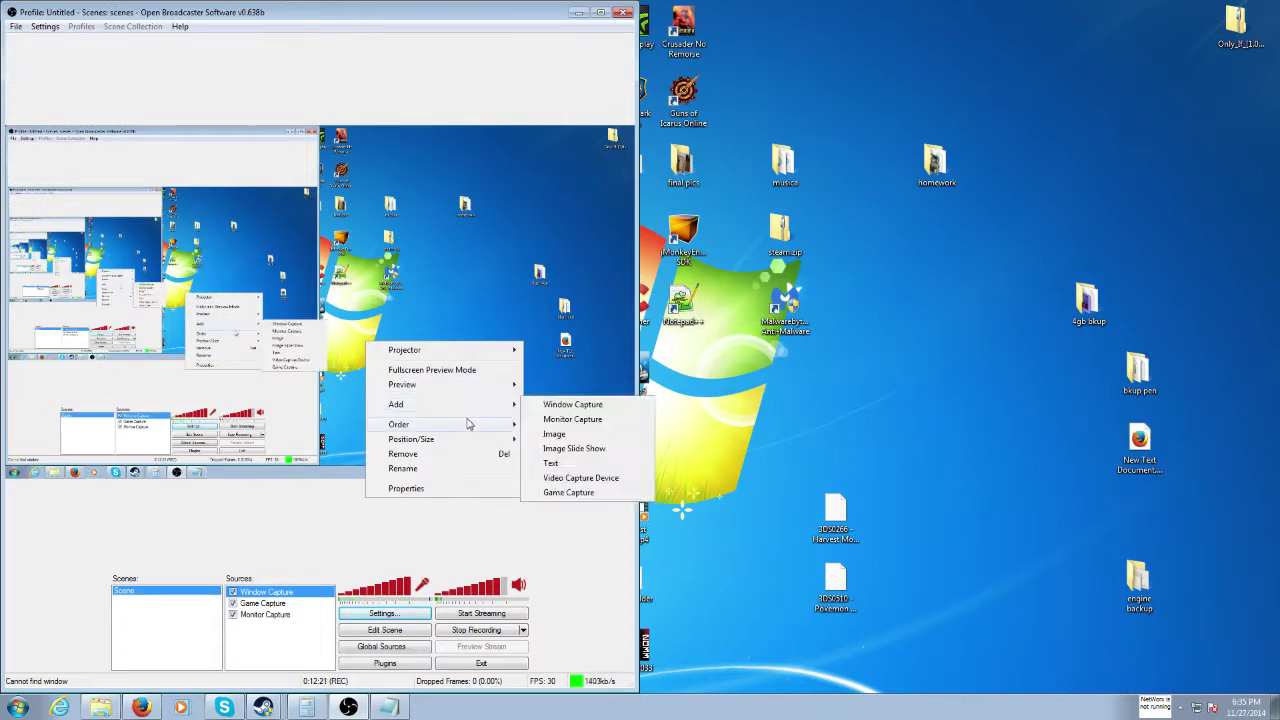
mouse_move(470, 440)
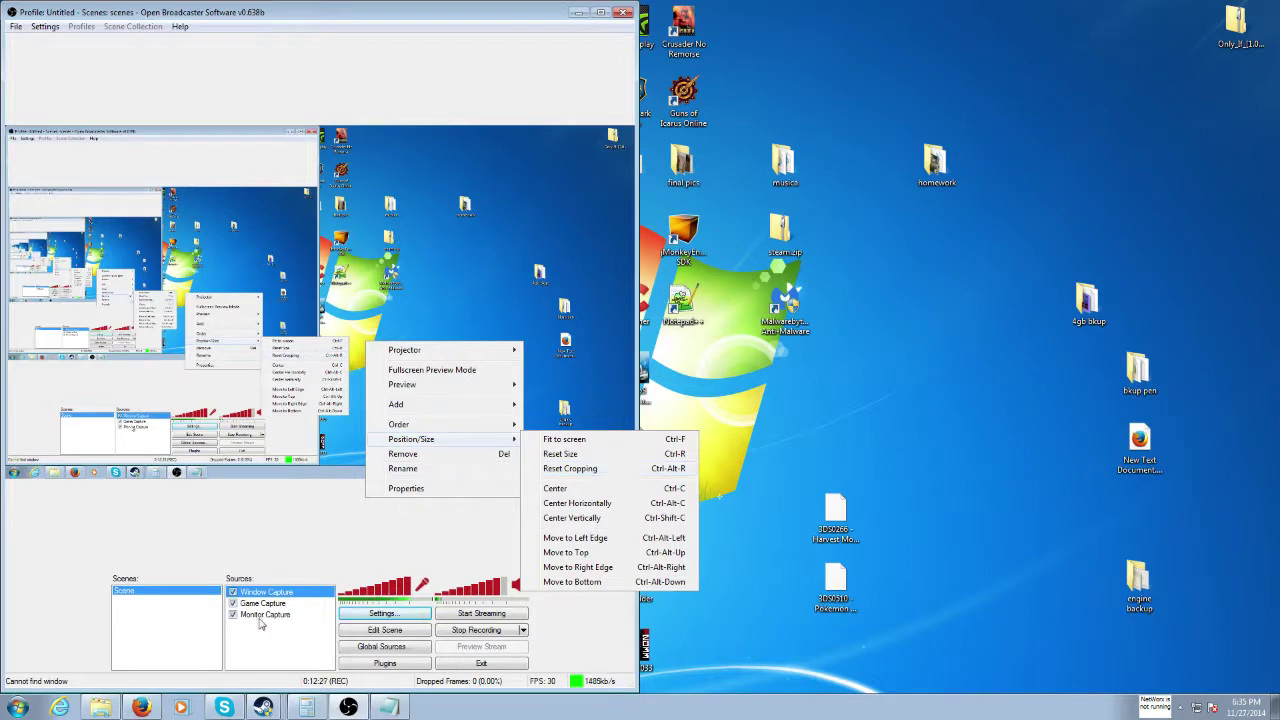
left_click(603, 468)
Step: Examine the source types that can be added to the scene's source list, without adding one
right_click(262, 636)
mouse_move(300, 643)
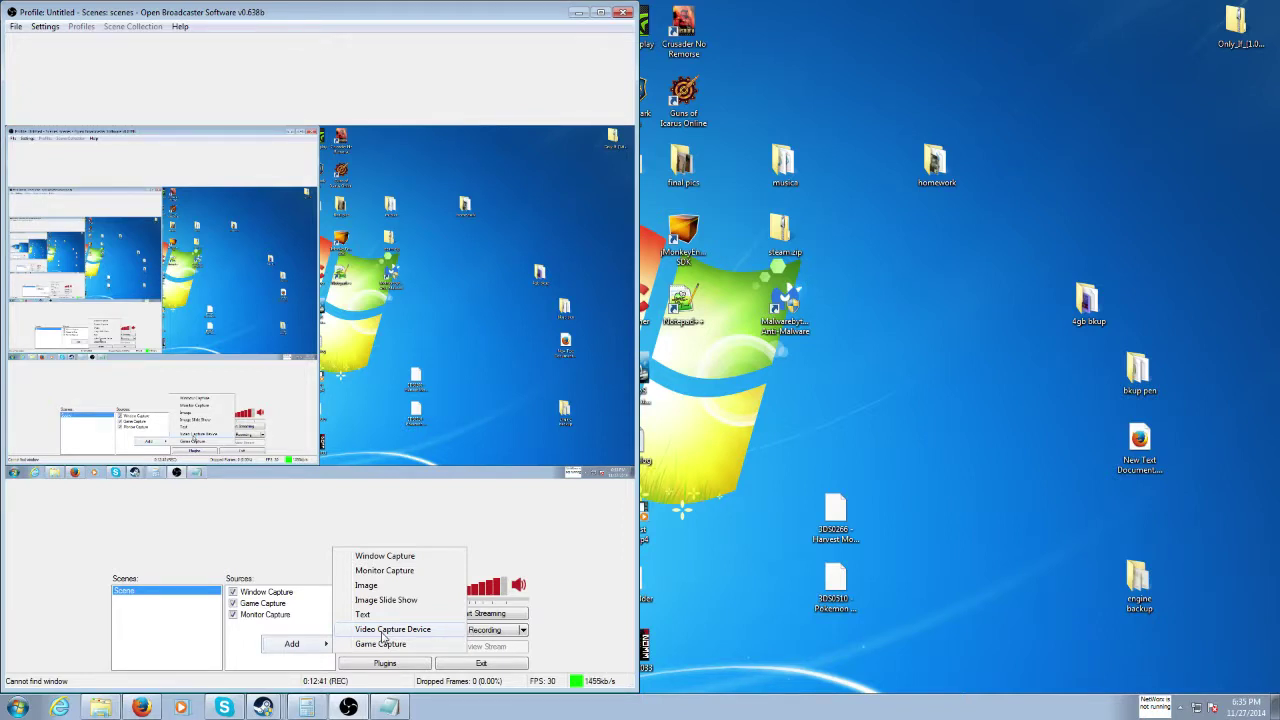
left_click(122, 539)
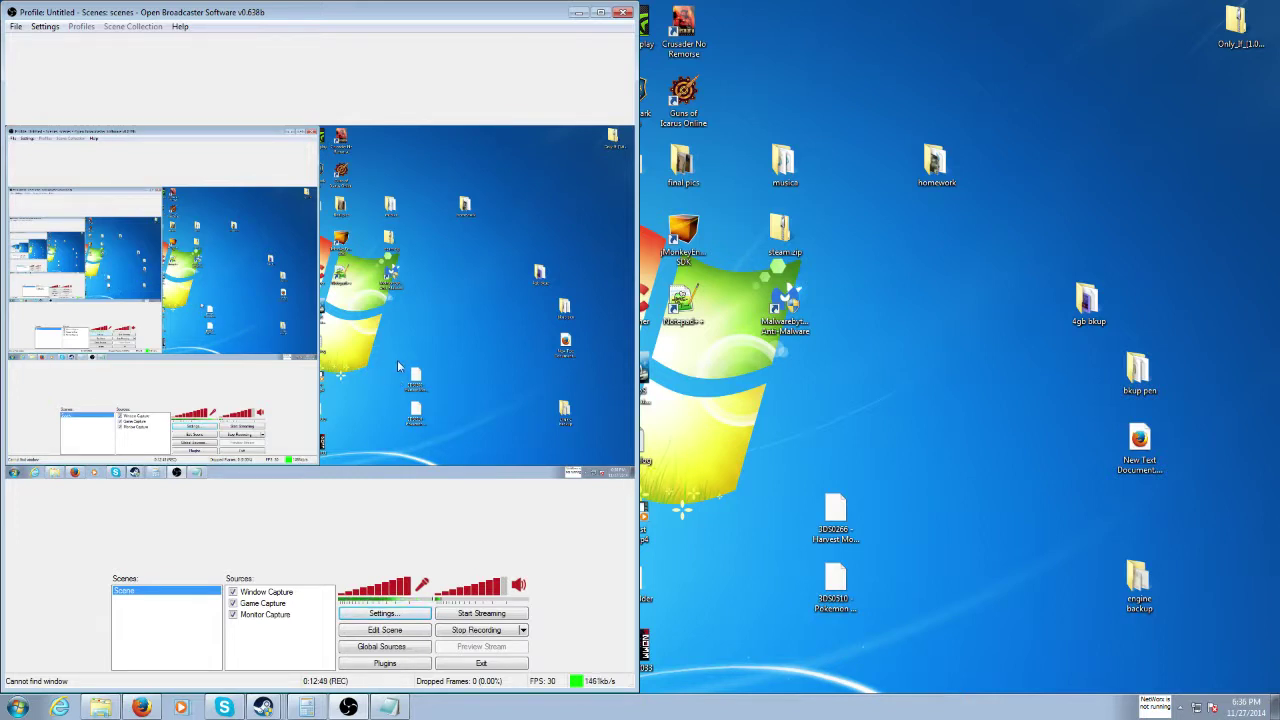
Step: Examine the source commands offered on the preview image, including adding a source, and dismiss them without choosing one
right_click(380, 339)
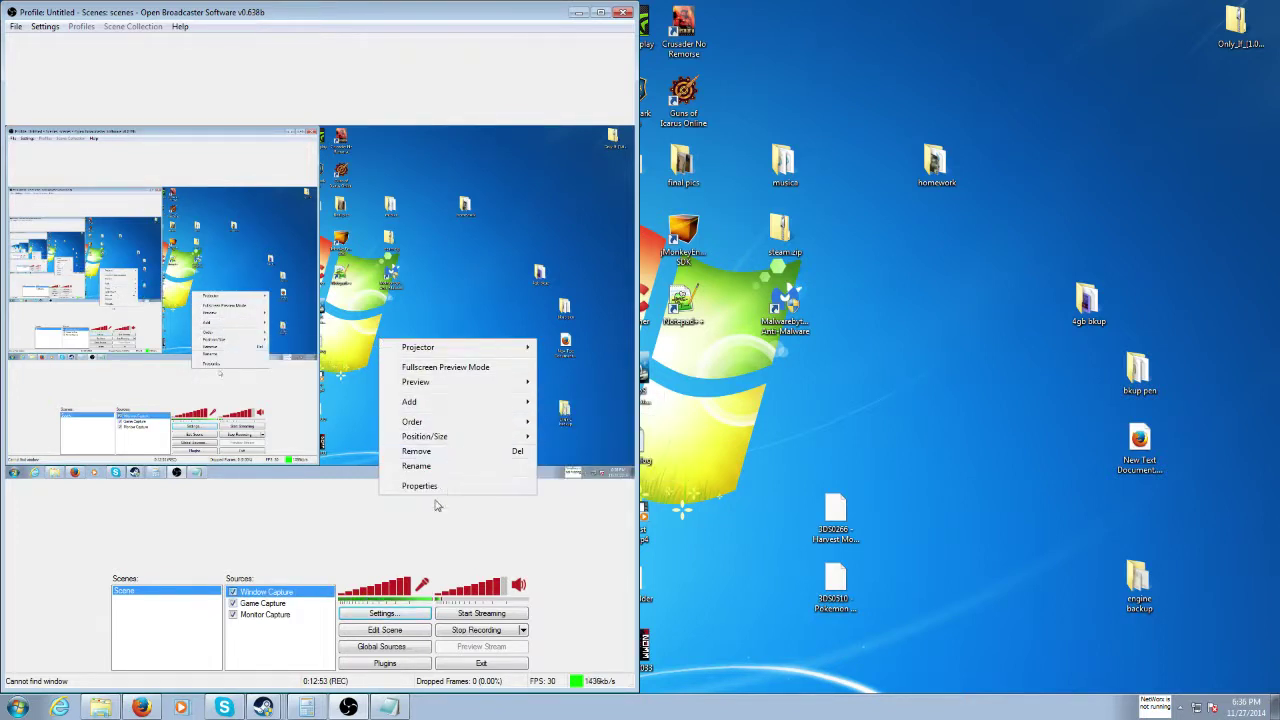
right_click(389, 284)
right_click(389, 284)
right_click(324, 252)
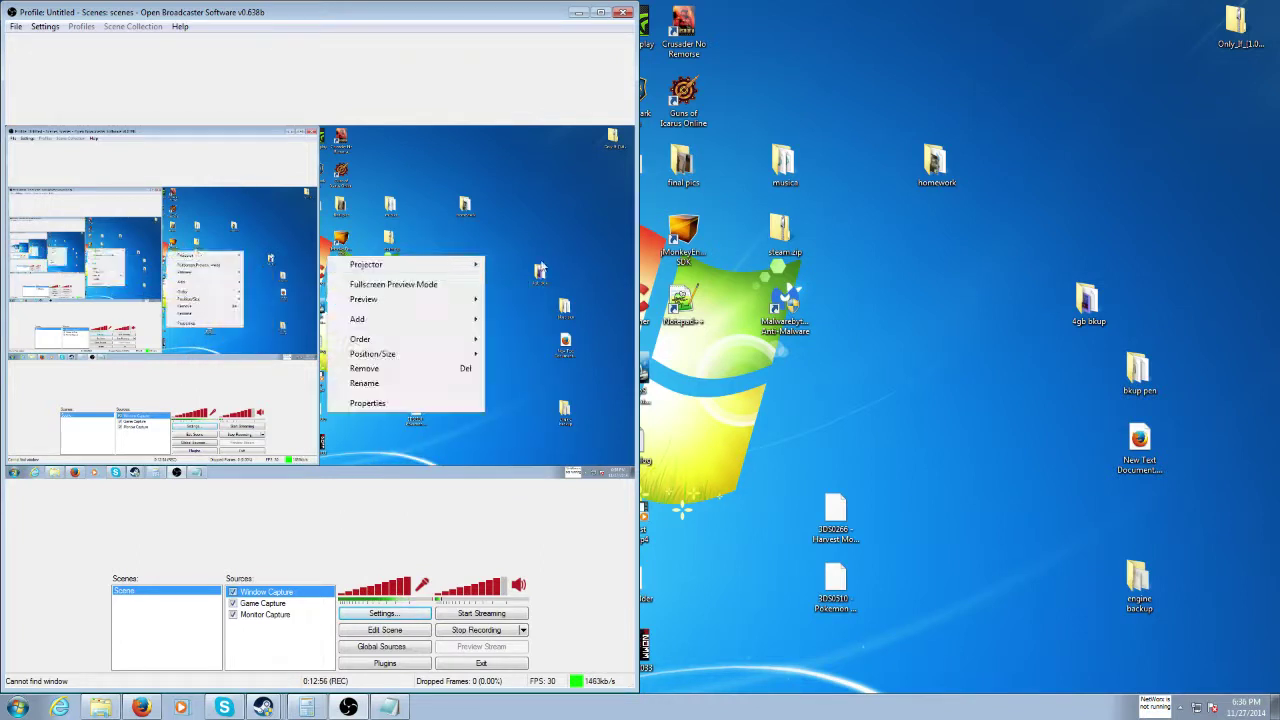
right_click(226, 280)
right_click(12, 230)
right_click(560, 187)
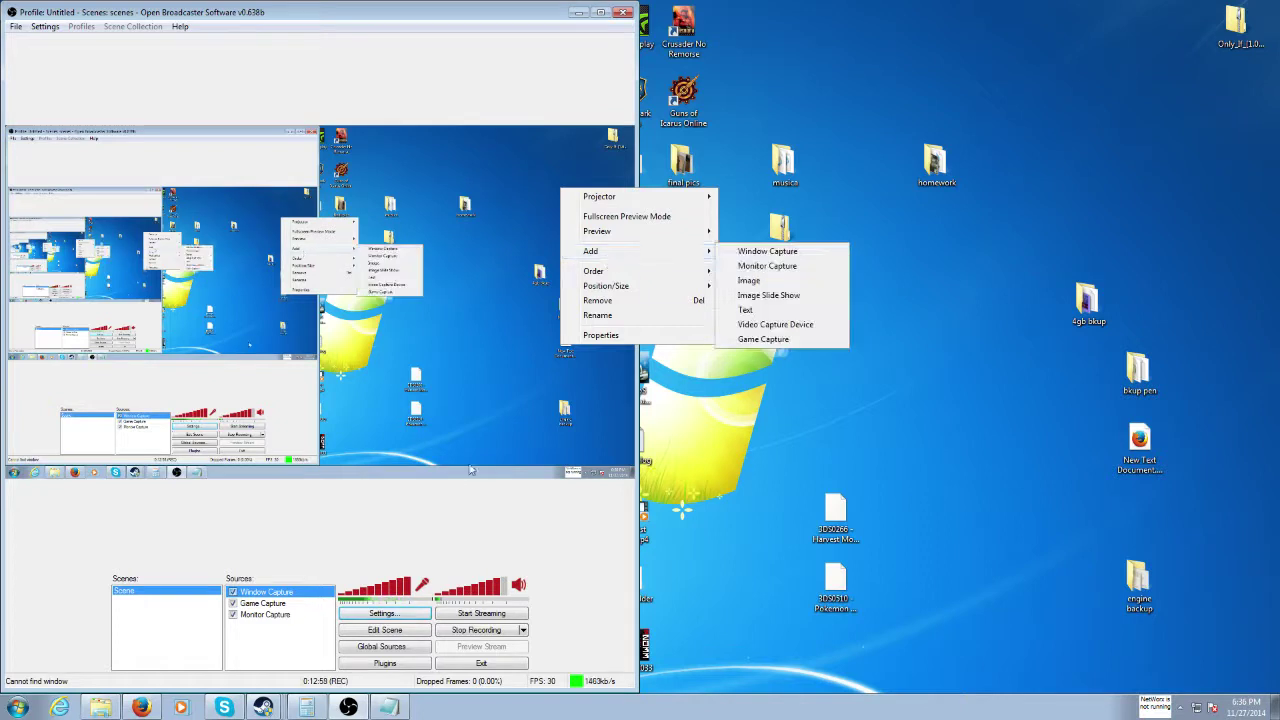
left_click(440, 508)
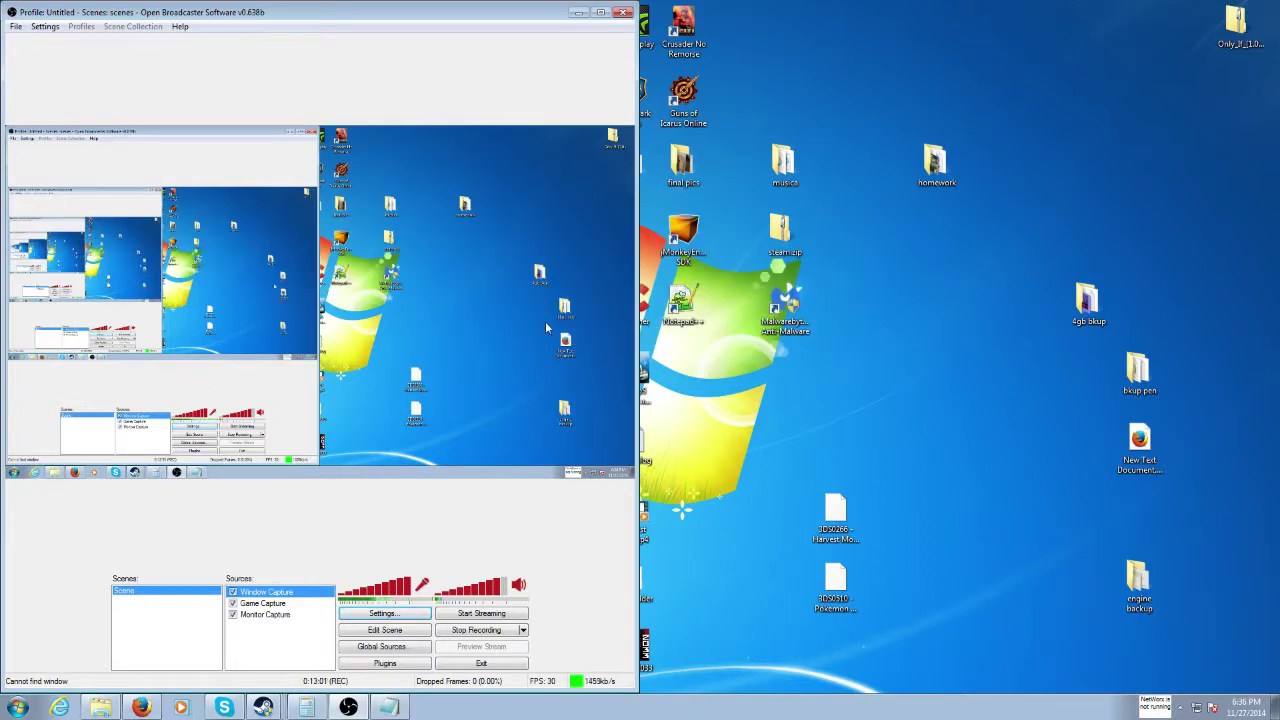